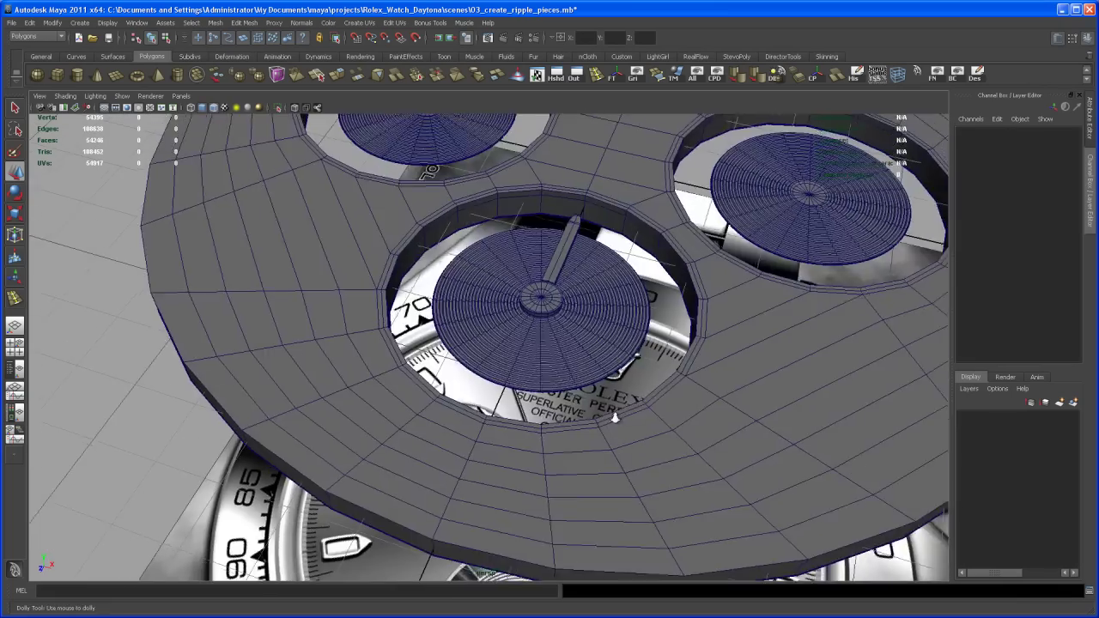
- Create a polygon pipe and move it to the centre of the lower sub-dial, at Translate Z 3.56
alt+drag(555, 246, 436, 258)
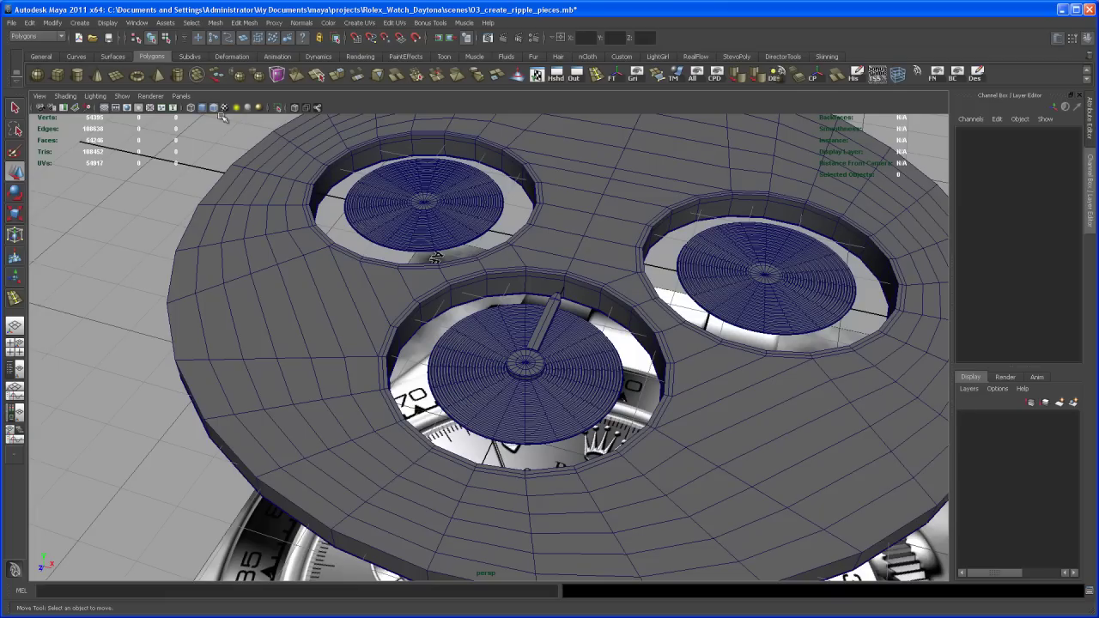
click(178, 75)
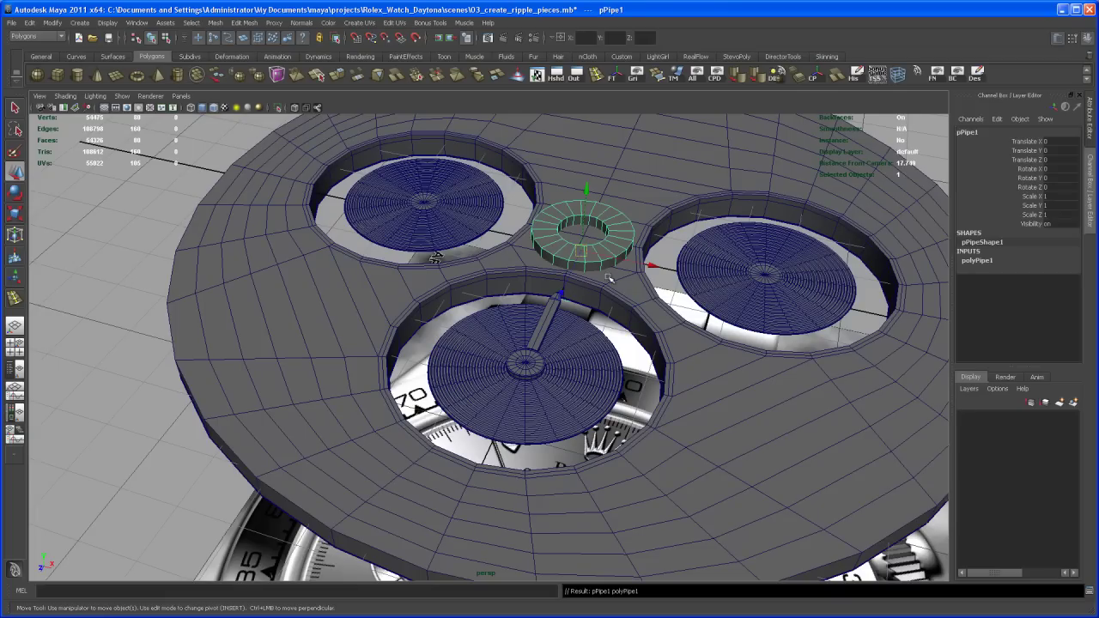
scroll(605, 253, up, 2)
drag(577, 281, 564, 309)
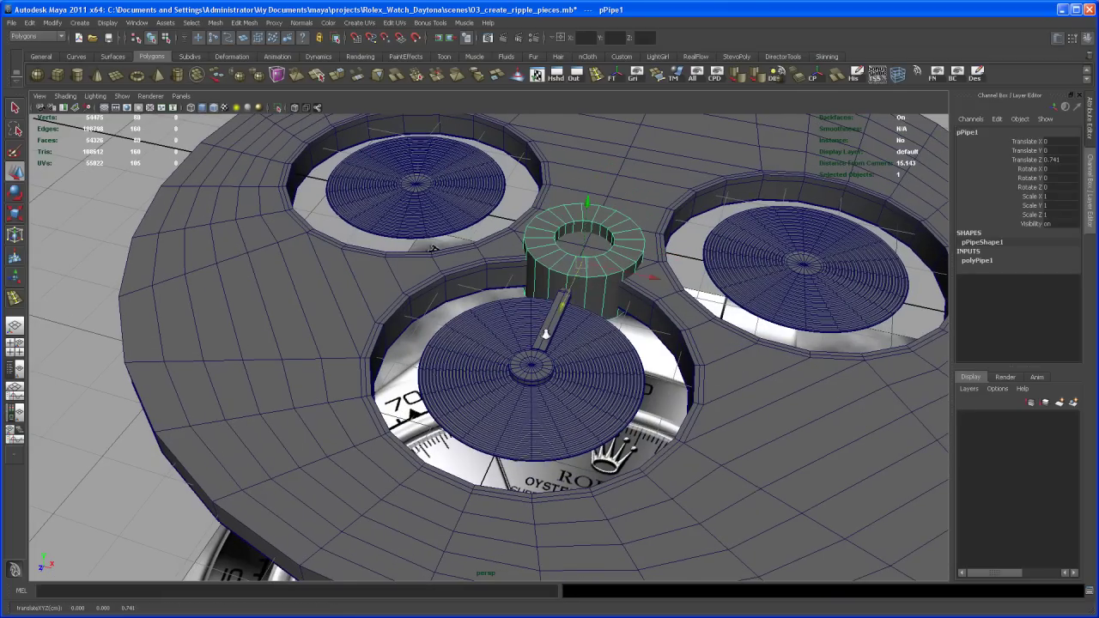
scroll(562, 388, up, 4)
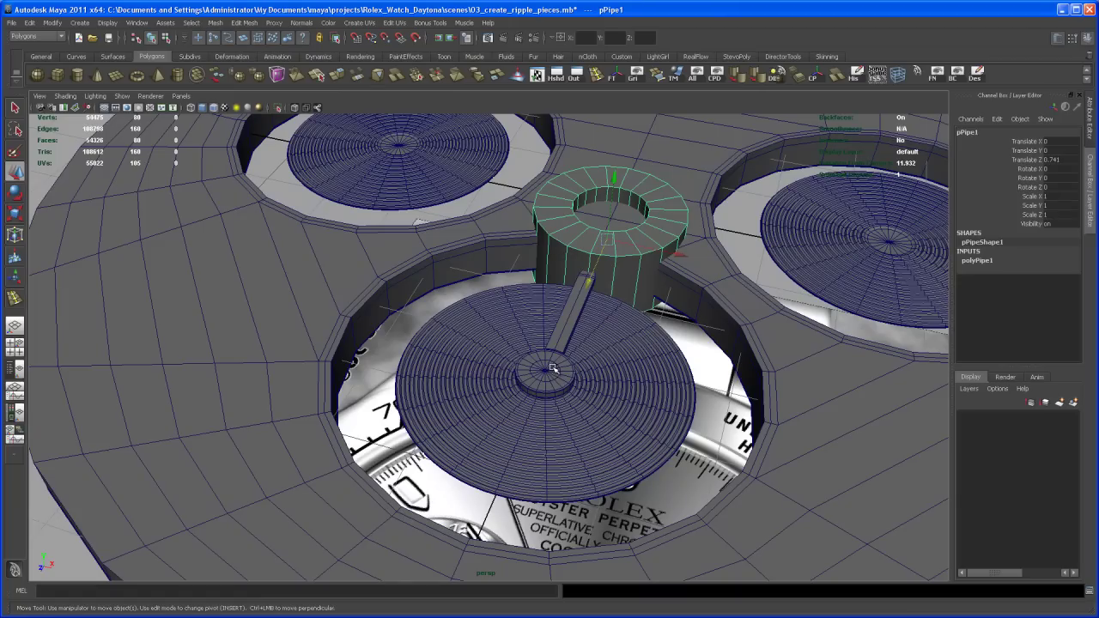
middle_click(545, 372)
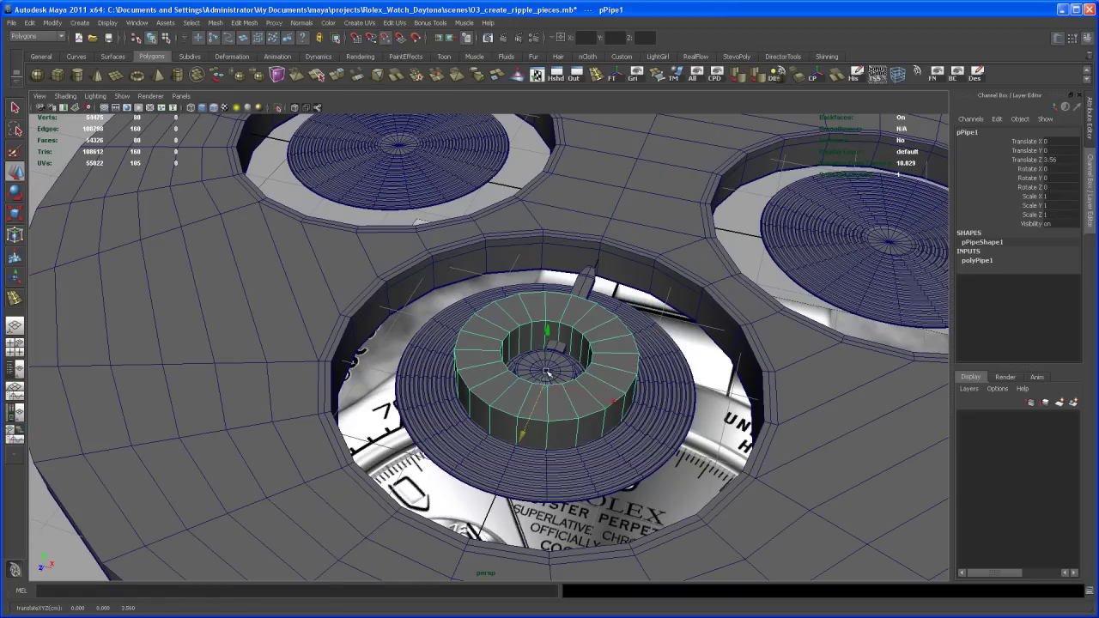
- Scale the pipe uniformly to 0.251 in the top view, keeping it centred on the sub-dial hub
alt+drag(568, 384, 566, 353)
key(space)
key(space)
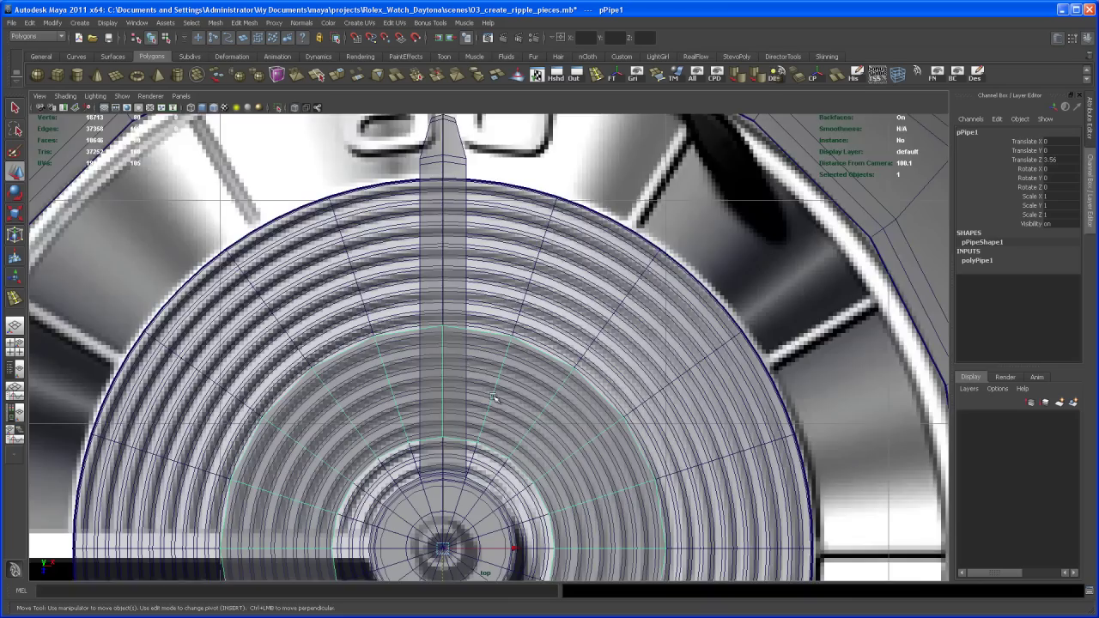
alt+middle_drag(534, 541, 516, 309)
alt+right_drag(517, 309, 531, 307)
alt+middle_drag(531, 306, 560, 324)
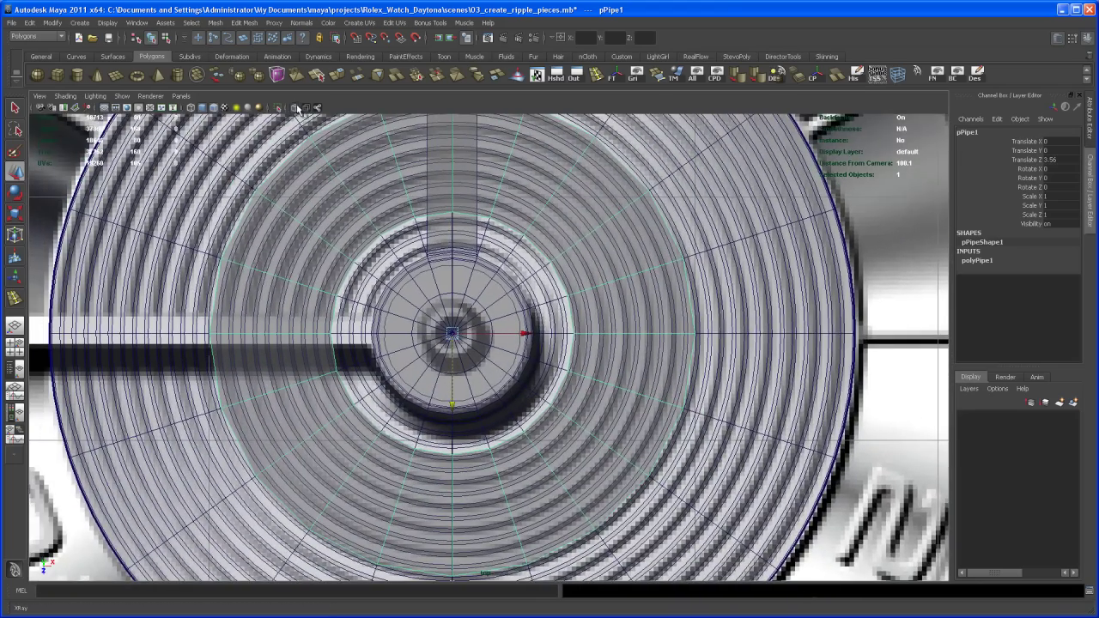
key(5)
key(r)
drag(453, 333, 179, 536)
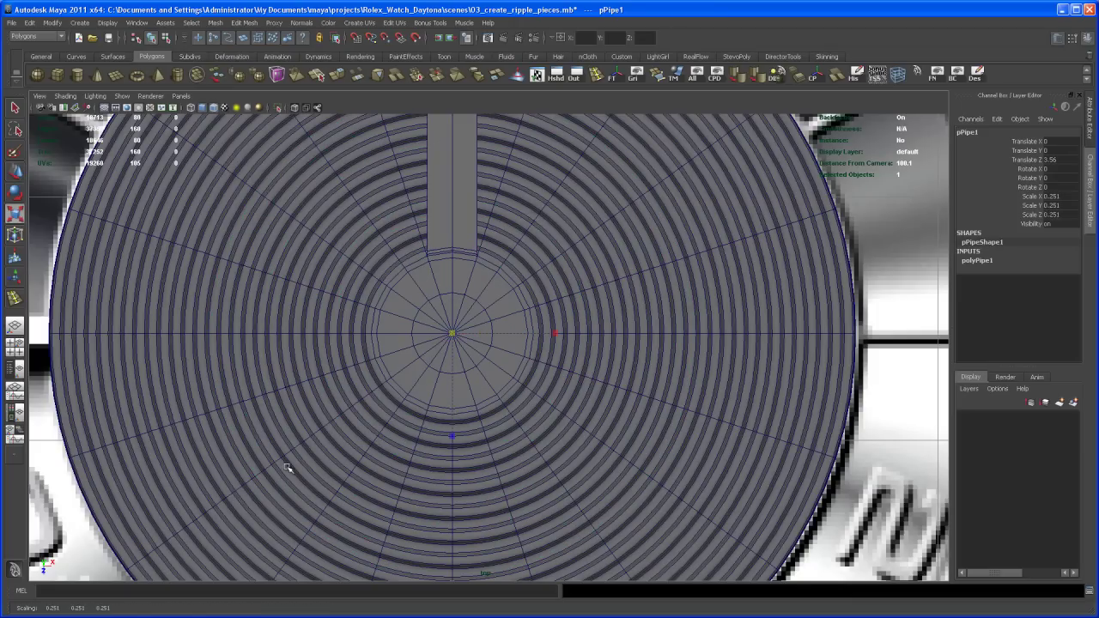
- Raise the pipe above the sub-dial hub to Translate Y 0.346
key(space)
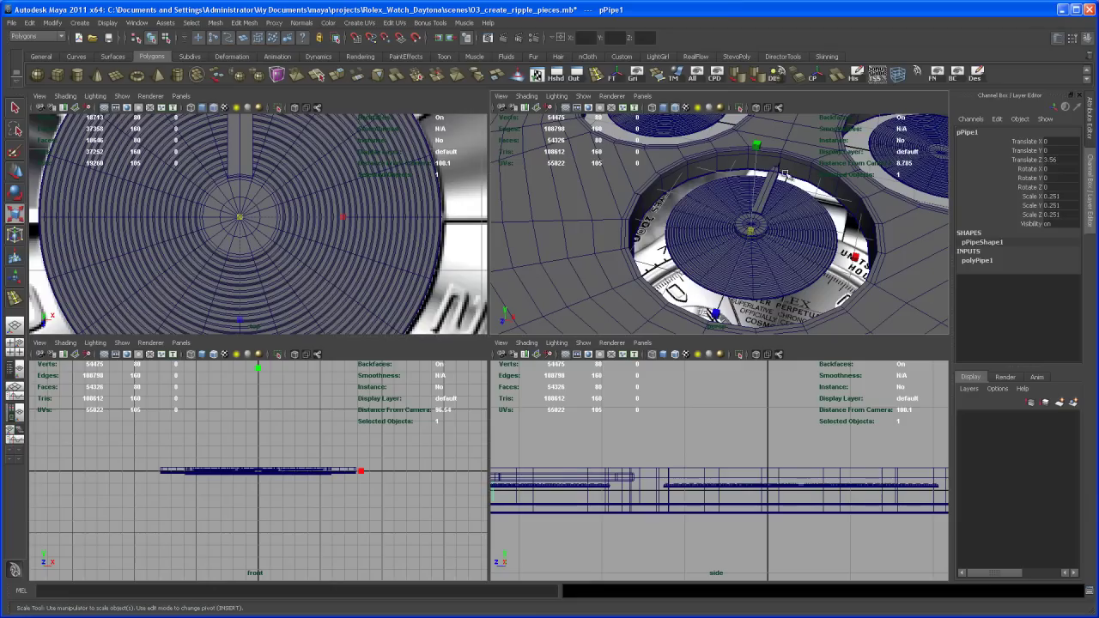
key(w)
drag(755, 178, 753, 160)
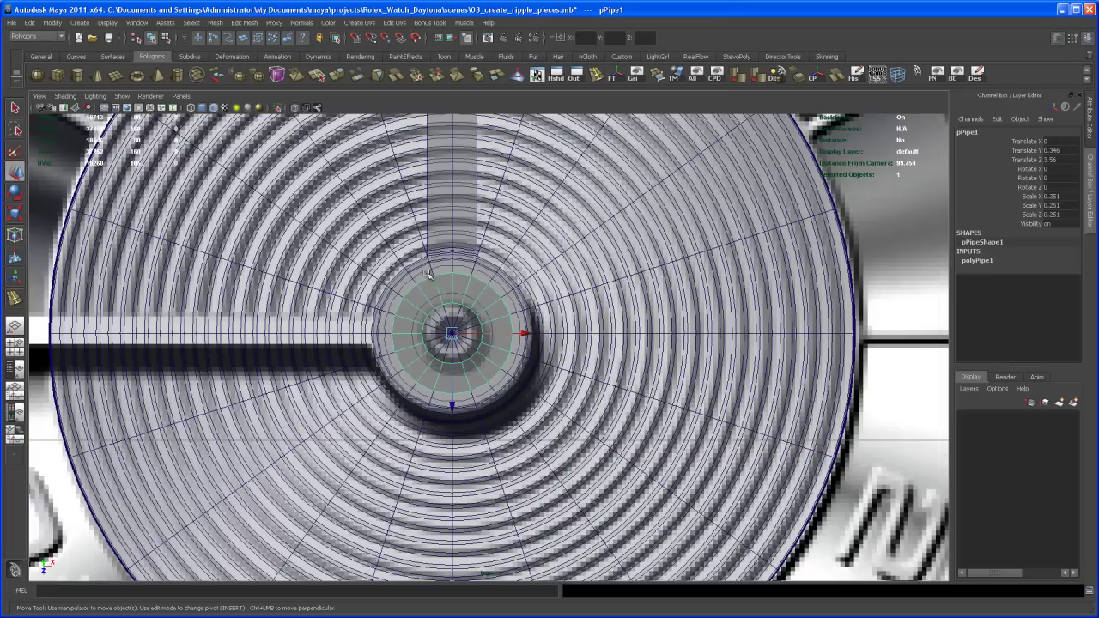
- Scale the pipe uniformly to 0.115 to match the small centre pin in the reference image
key(space)
alt+middle_drag(521, 363, 567, 352)
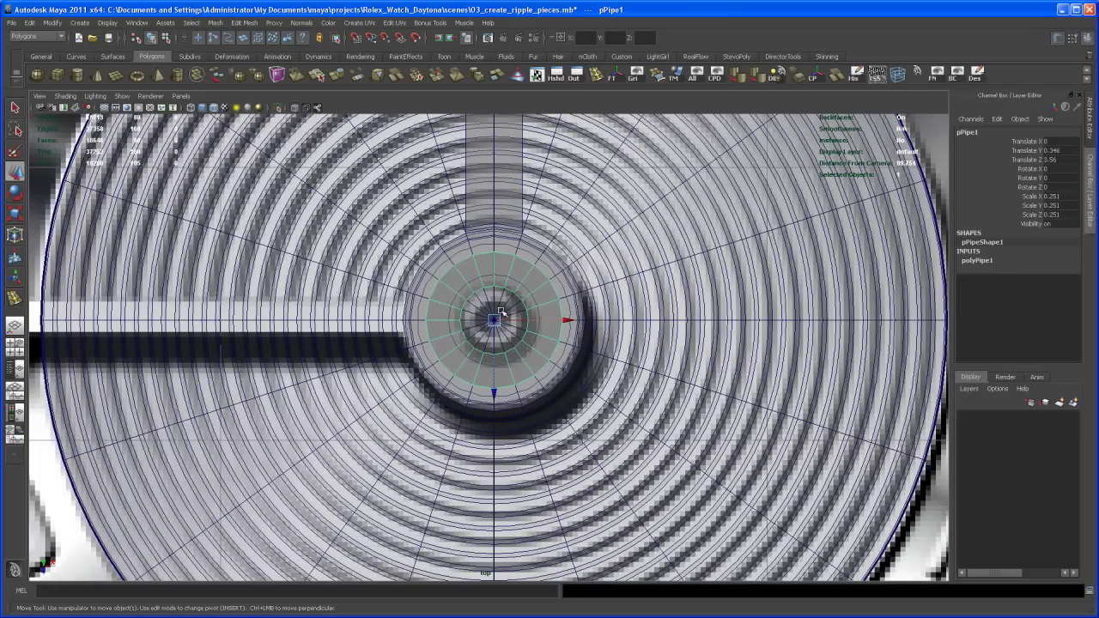
key(r)
drag(494, 319, 438, 368)
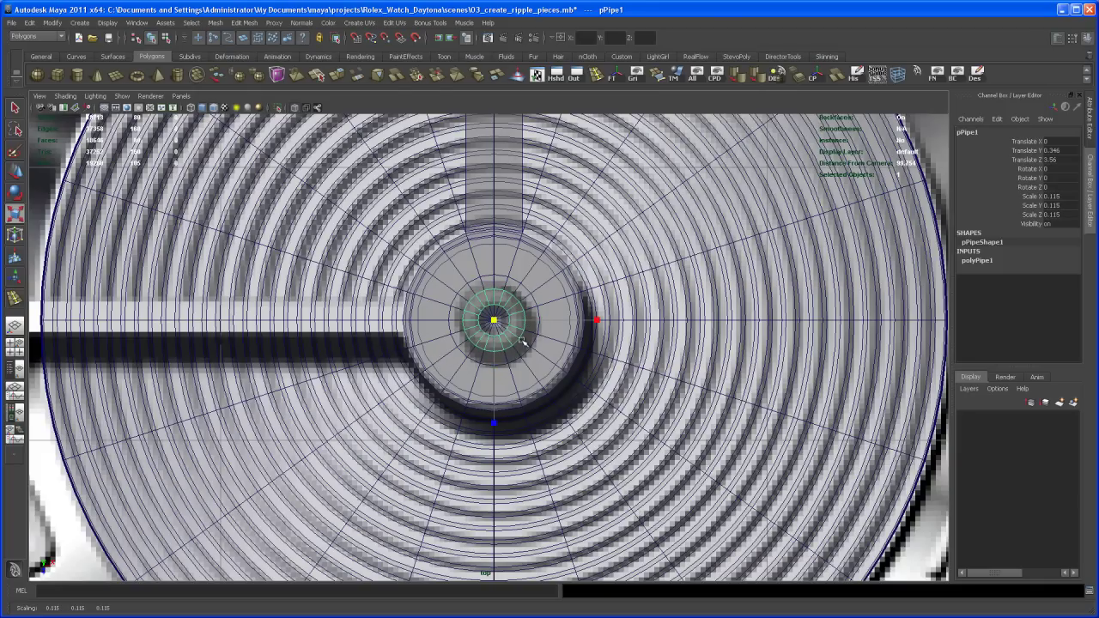
key(space)
key(space)
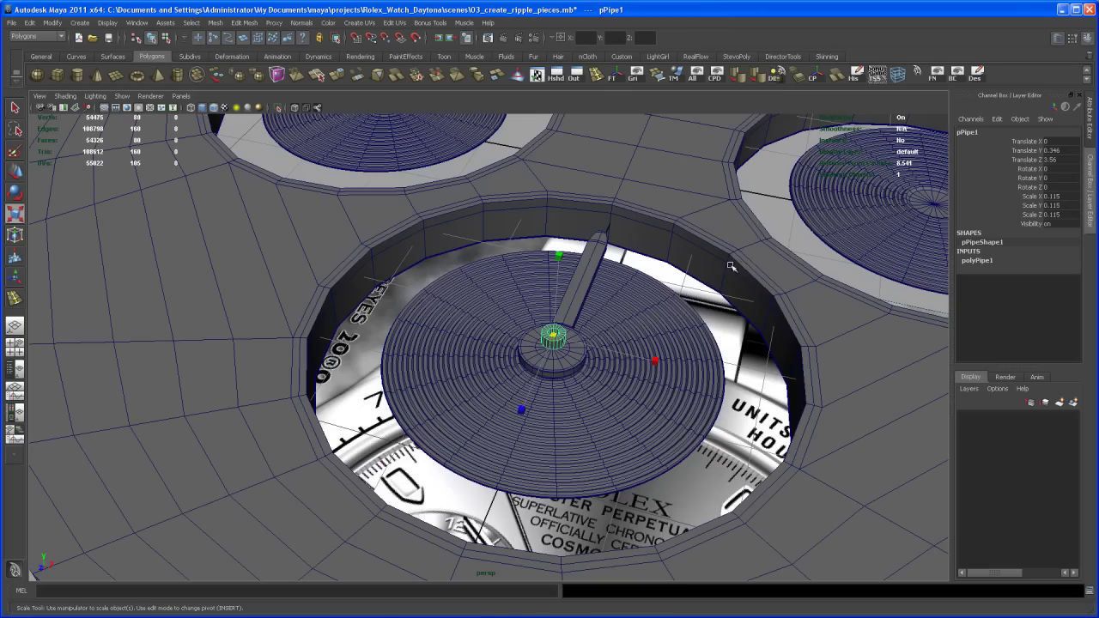
- Insert edge loops near the upper and lower ends of the pipe's outer wall and one around its inner wall
alt+right_drag(702, 308, 647, 412)
key(f)
alt+drag(647, 412, 623, 478)
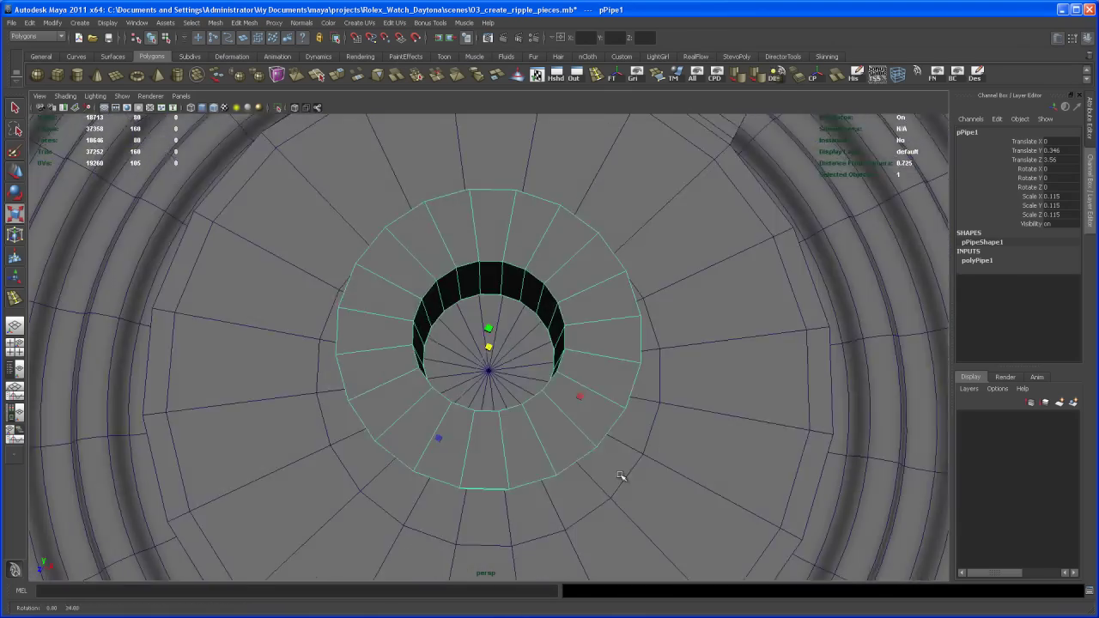
alt+middle_drag(592, 470, 630, 446)
alt+drag(629, 446, 640, 371)
key(3)
key(1)
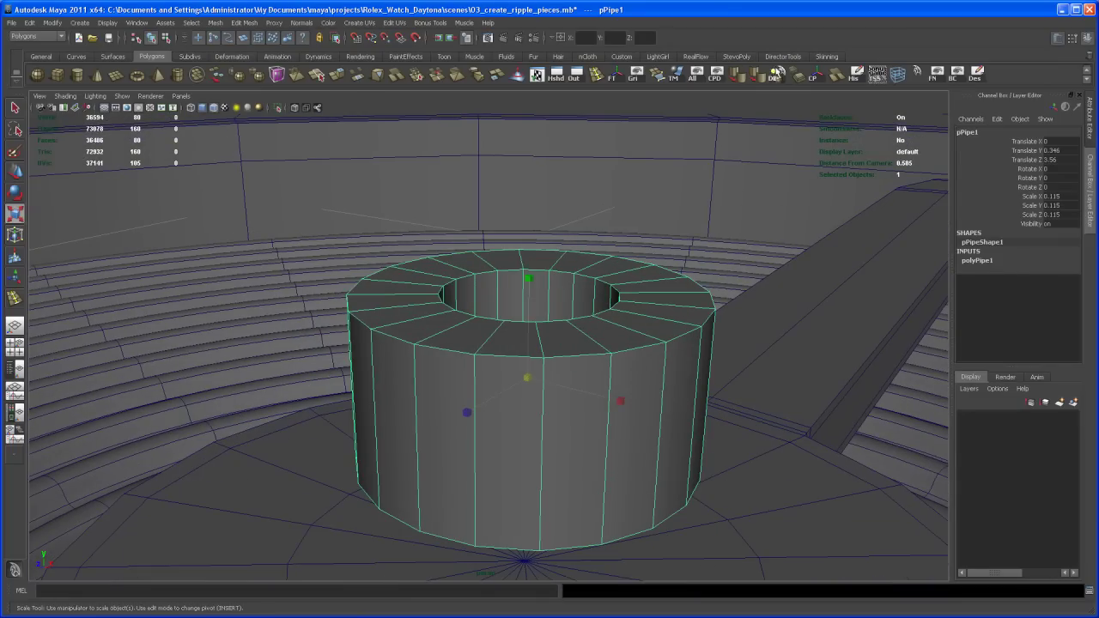
click(596, 75)
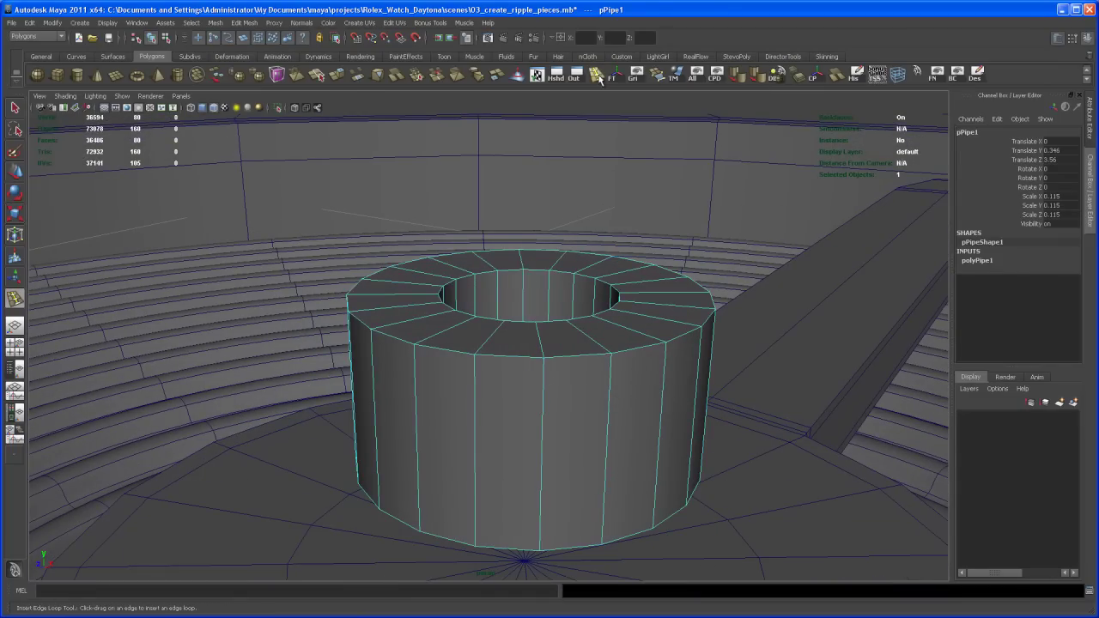
click(544, 386)
mouse_move(544, 386)
alt+mouse_down()
mouse_move(544, 437)
mouse_move(559, 435)
mouse_move(552, 461)
mouse_move(569, 438)
mouse_move(558, 393)
mouse_move(540, 405)
mouse_move(544, 412)
mouse_move(550, 374)
alt+mouse_up()
click(550, 434)
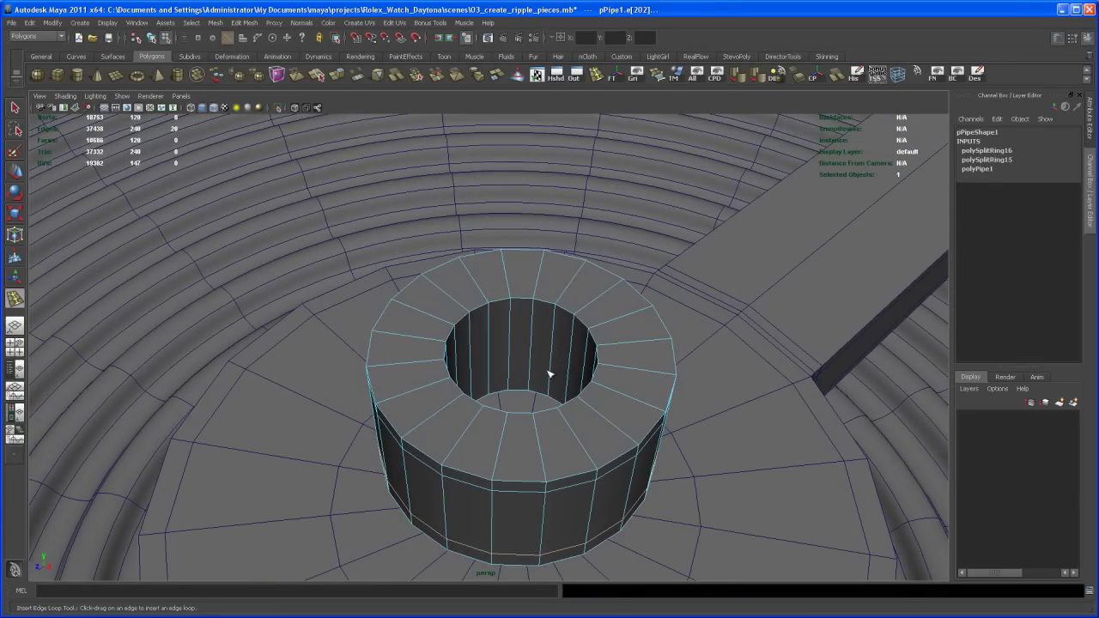
click(552, 363)
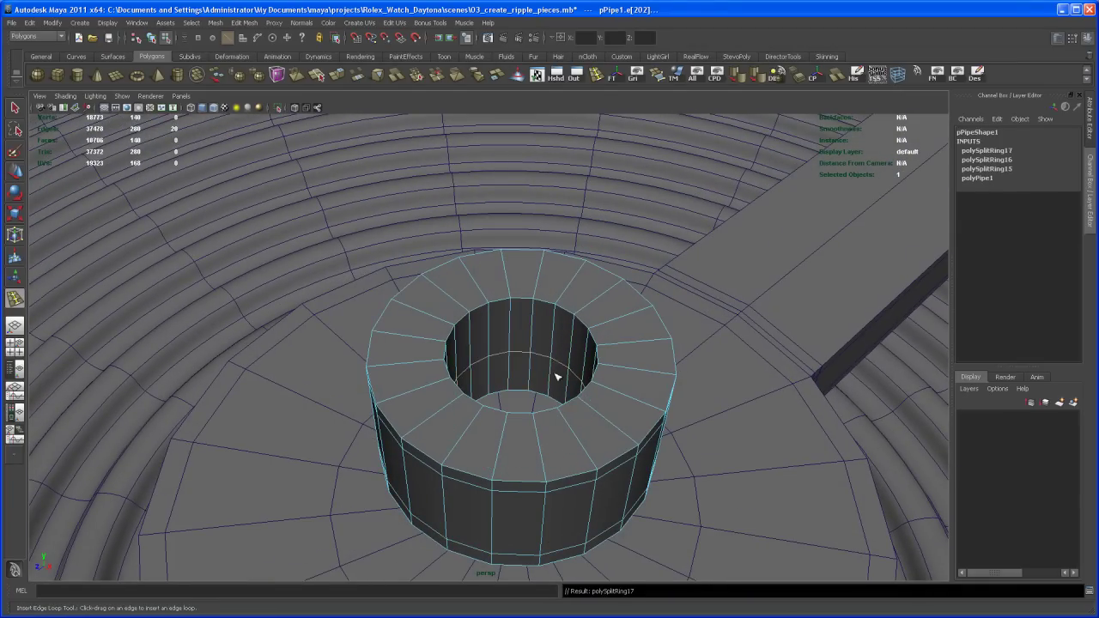
- Delete the ring of faces below the new edge loop on the pipe's inner wall
scroll(557, 375, up, 5)
key(q)
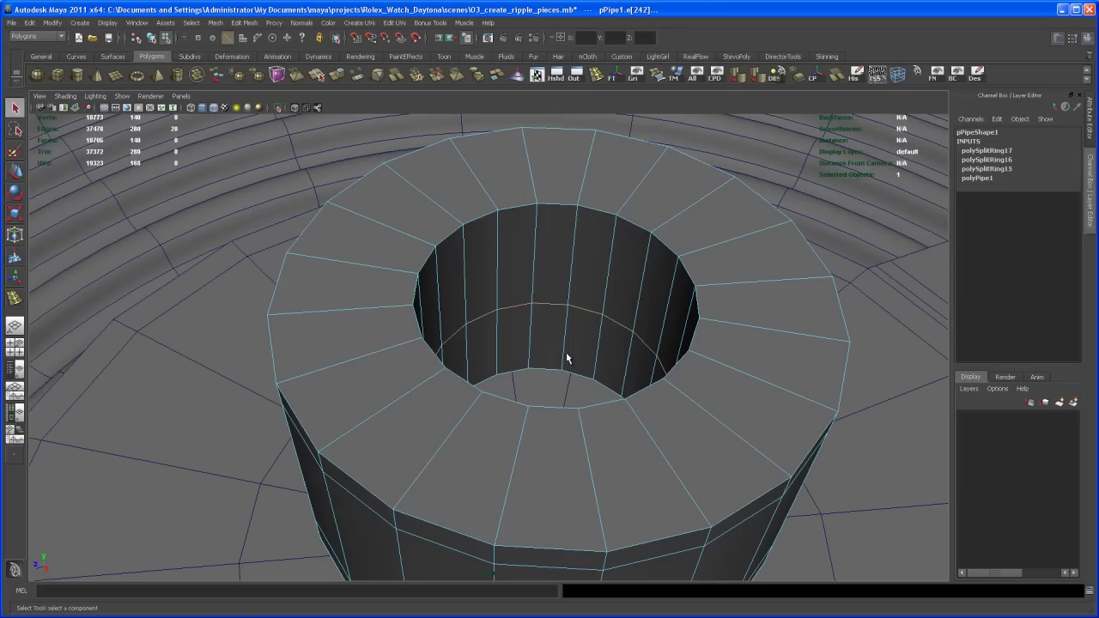
scroll(567, 361, up, 3)
mouse_move(572, 338)
right_down()
mouse_move(569, 327)
mouse_move(562, 341)
right_up()
click(564, 342)
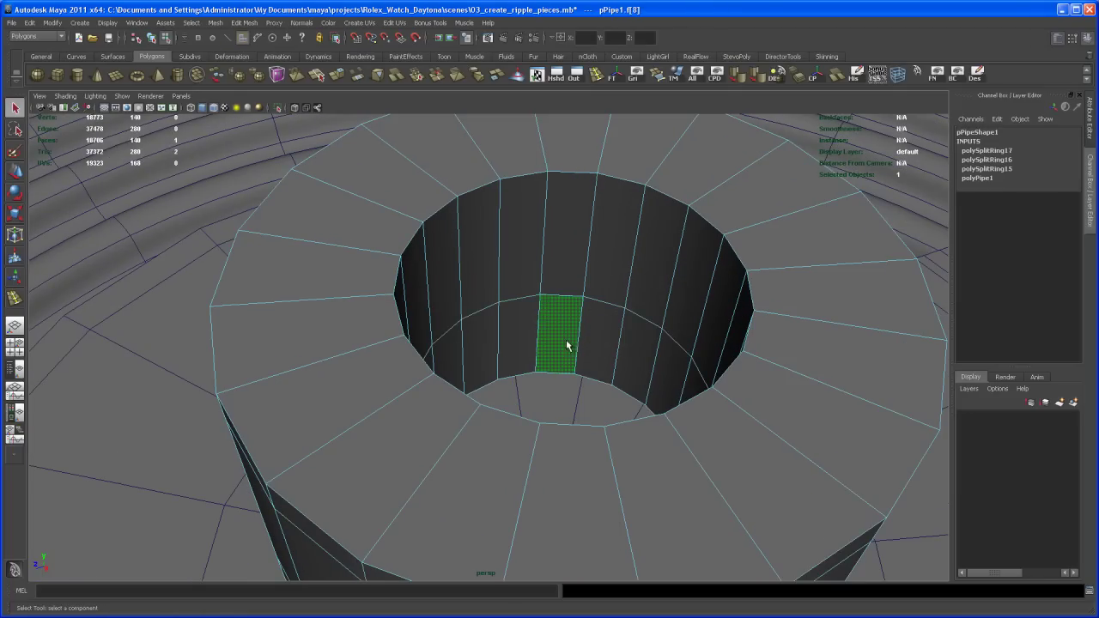
shift+double_click(586, 346)
alt+drag(593, 346, 557, 383)
scroll(571, 371, up, 5)
click(580, 375)
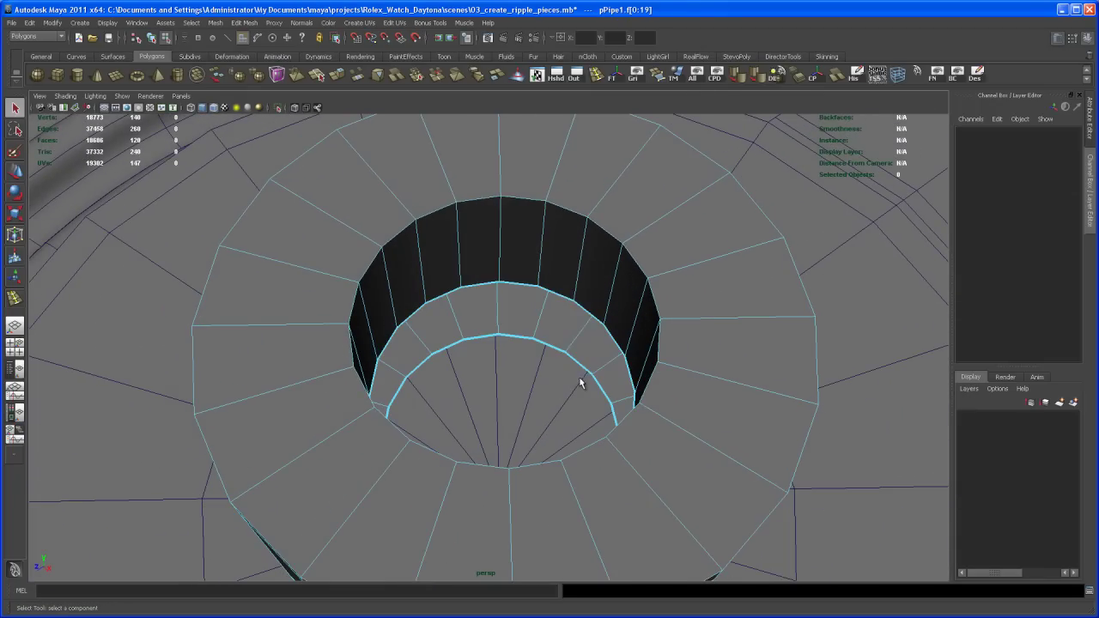
- Select the open border edge loop inside the pipe and close it with Fill Hole
right_click(556, 289)
right_drag(557, 284, 556, 262)
double_click(556, 292)
alt+drag(561, 301, 536, 339)
alt+right_drag(537, 340, 558, 375)
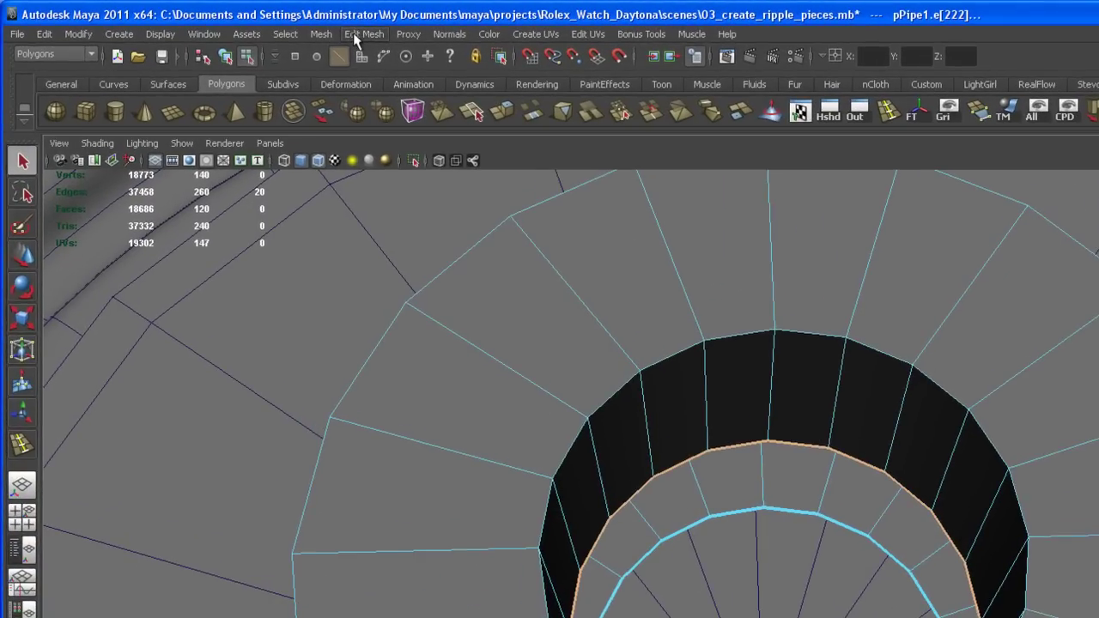
click(219, 22)
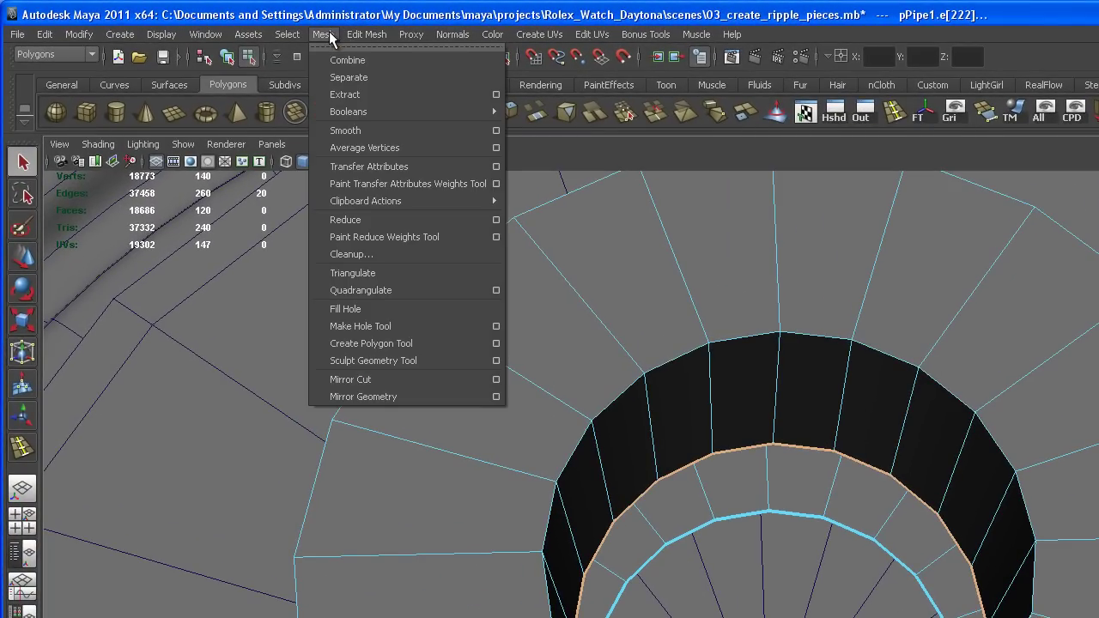
click(402, 306)
- Apply Poke Face to the new cap face inside the pipe and return to object mode
alt+middle_drag(872, 580, 851, 469)
alt+drag(852, 470, 797, 520)
right_drag(797, 517, 795, 549)
alt+drag(779, 539, 807, 532)
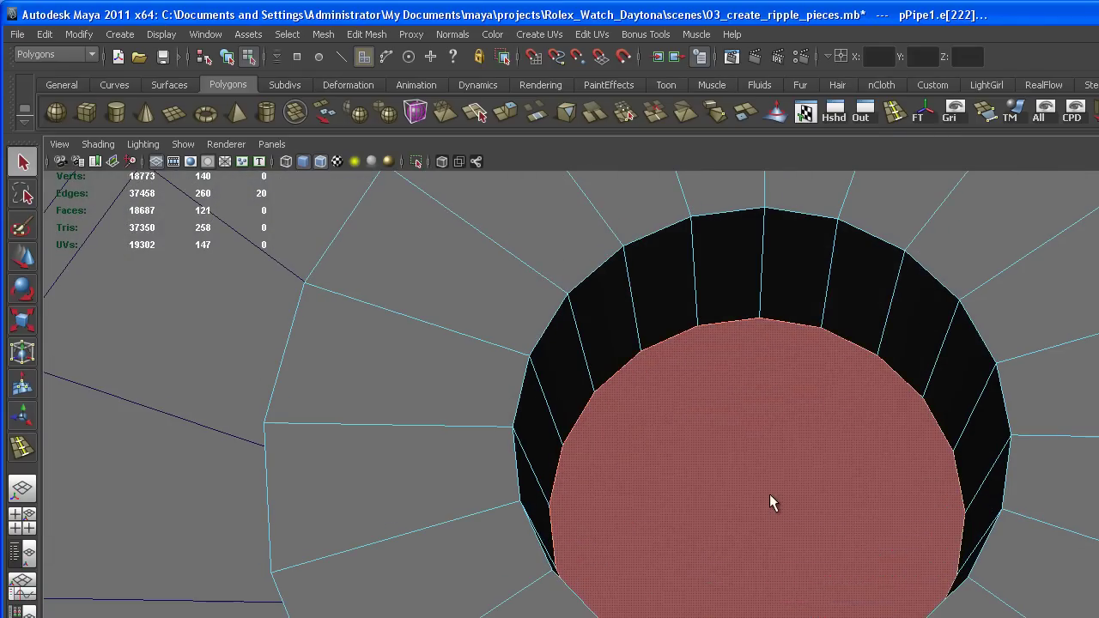
click(771, 493)
alt+middle_drag(781, 502, 838, 589)
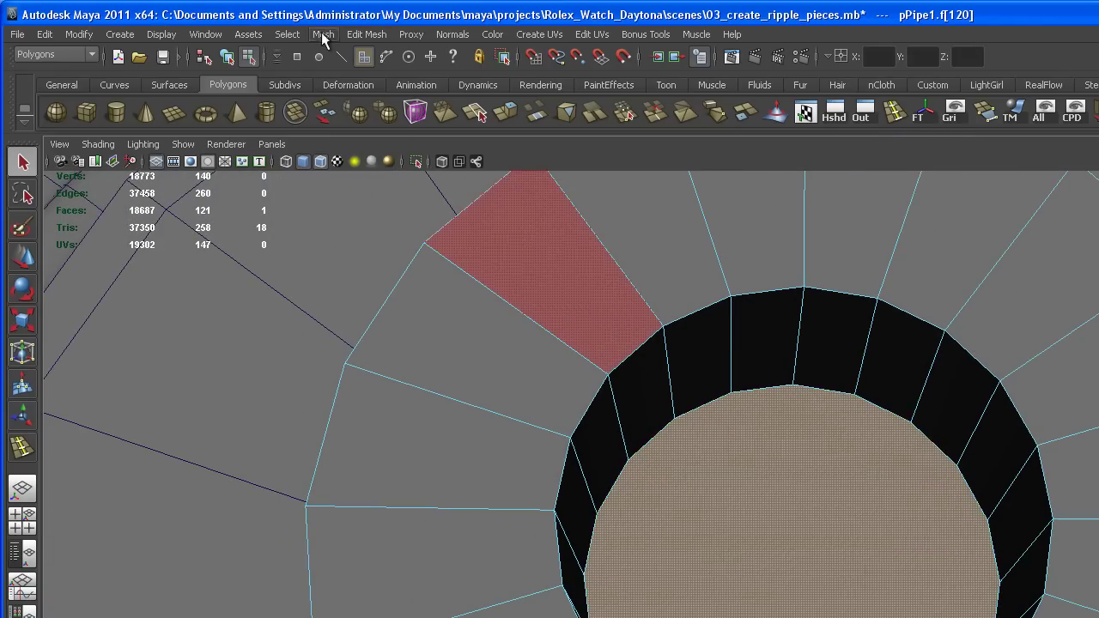
click(367, 34)
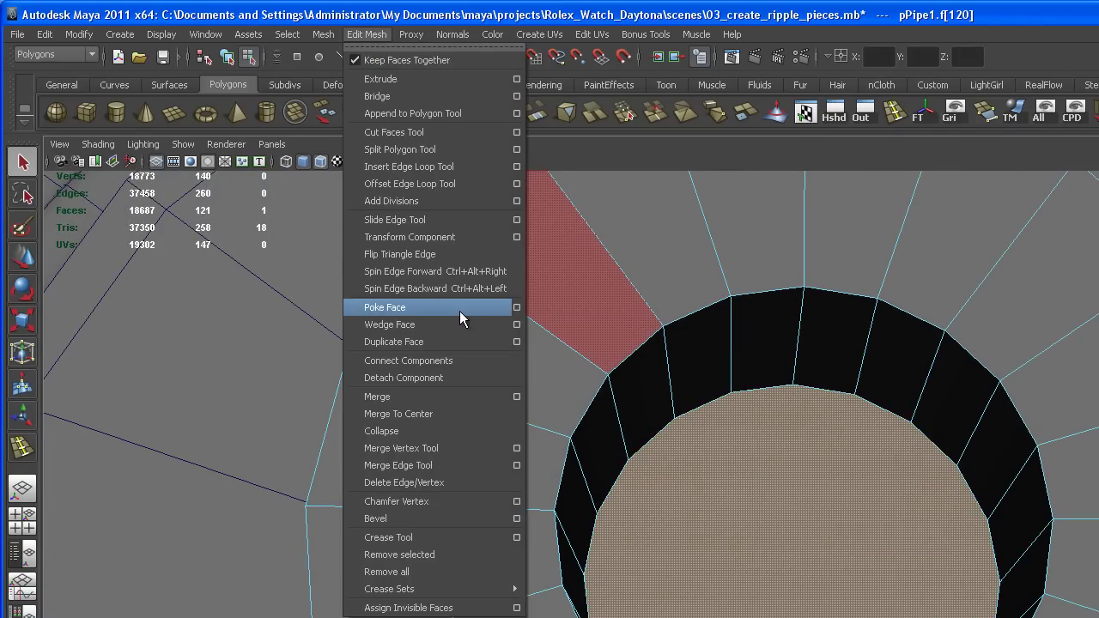
click(459, 309)
key(q)
right_drag(646, 412, 672, 407)
- Preview the pipe in smoothed form to examine its capped recess and outer edges
alt+middle_drag(577, 370, 578, 384)
alt+drag(578, 385, 564, 427)
click(582, 383)
scroll(587, 369, down, 4)
key(3)
key(1)
scroll(577, 369, up, 5)
alt+middle_drag(564, 427, 574, 375)
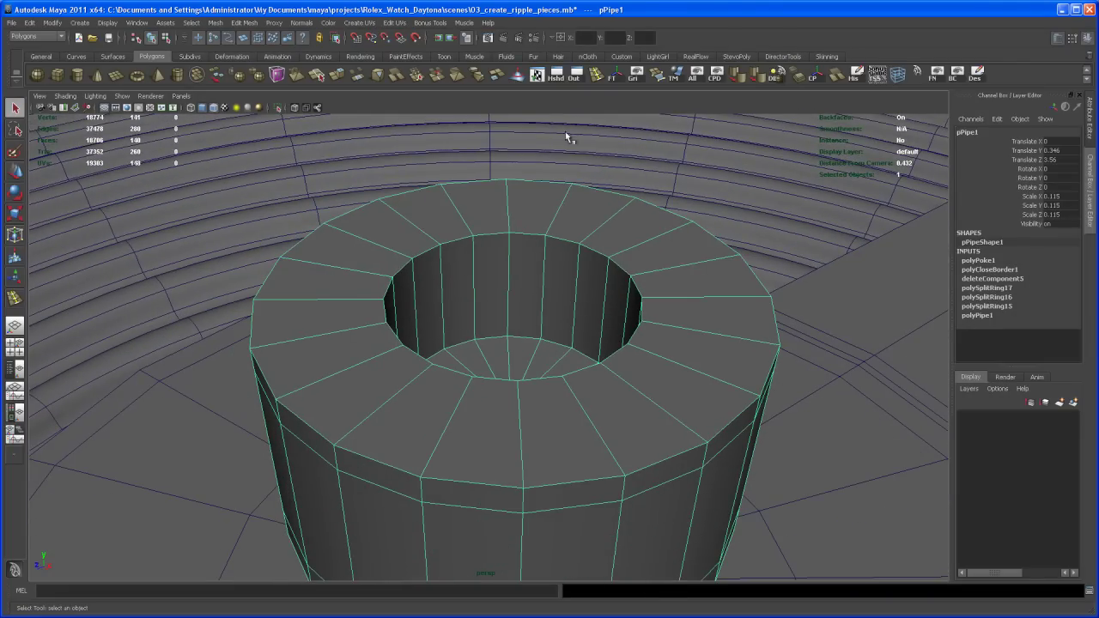
- Insert an edge loop around the recess's inner wall and preview the pipe smoothed
click(598, 72)
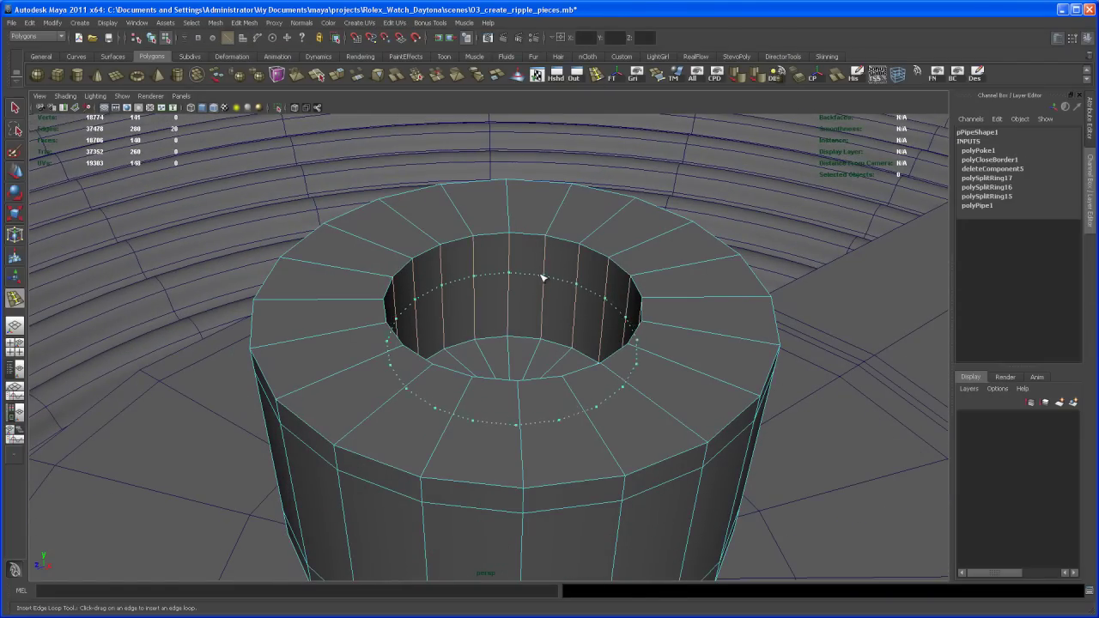
click(542, 277)
alt+right_drag(557, 277, 564, 304)
key(3)
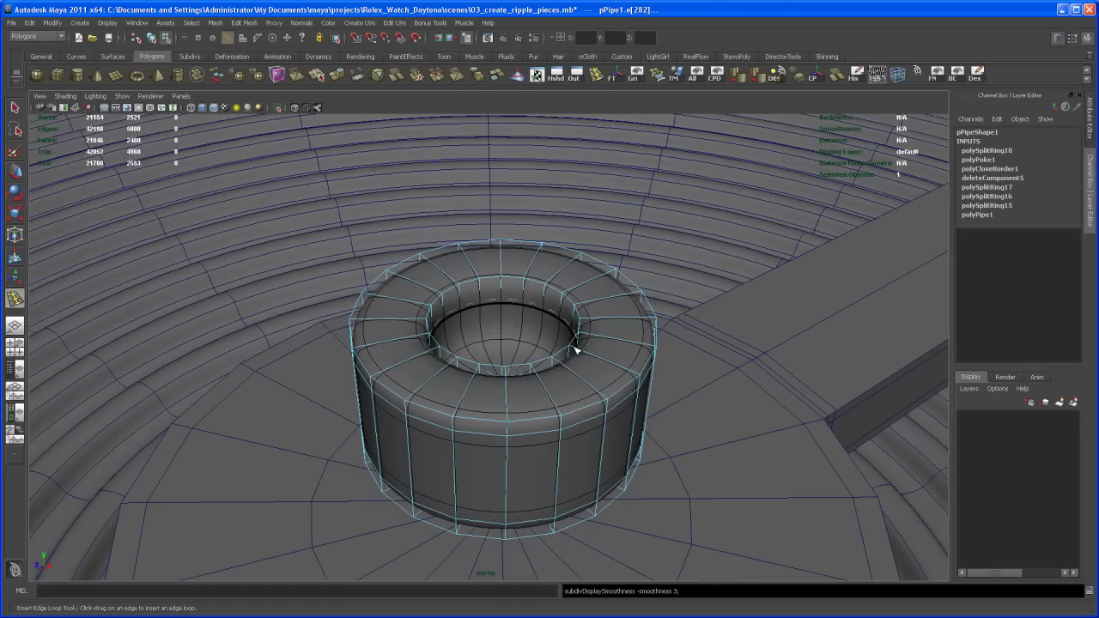
key(q)
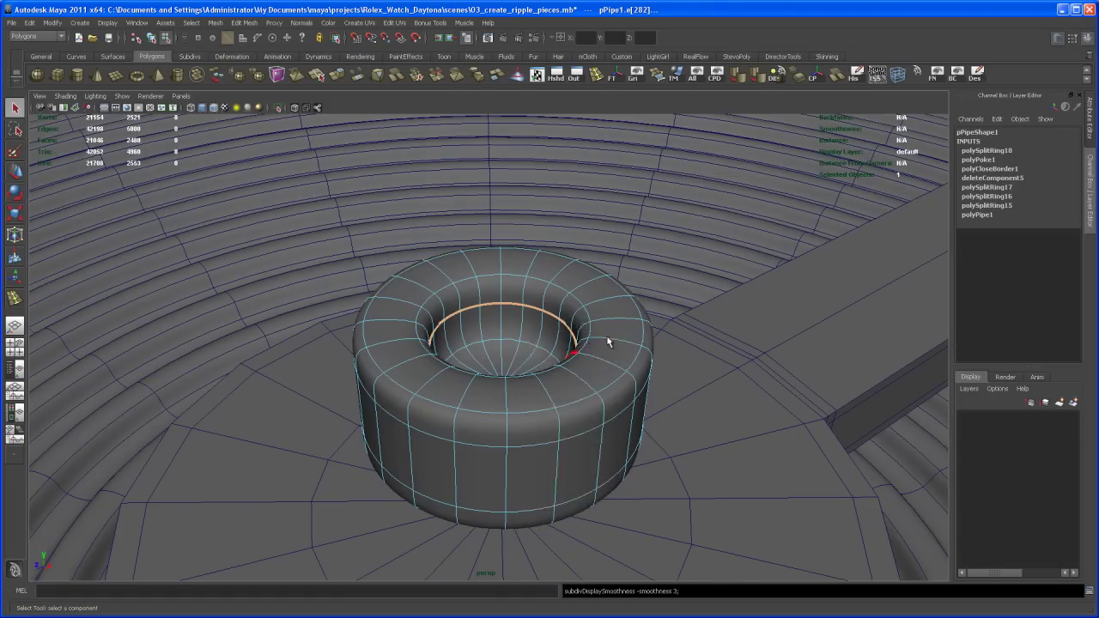
- Move the upper edge loop on the pipe's outer wall downward and preview the softer smoothed rim
key(F8)
alt+drag(616, 357, 581, 368)
key(1)
mouse_move(581, 367)
alt+right_down()
mouse_move(572, 395)
mouse_move(587, 420)
mouse_move(571, 376)
alt+right_up()
double_click(570, 365)
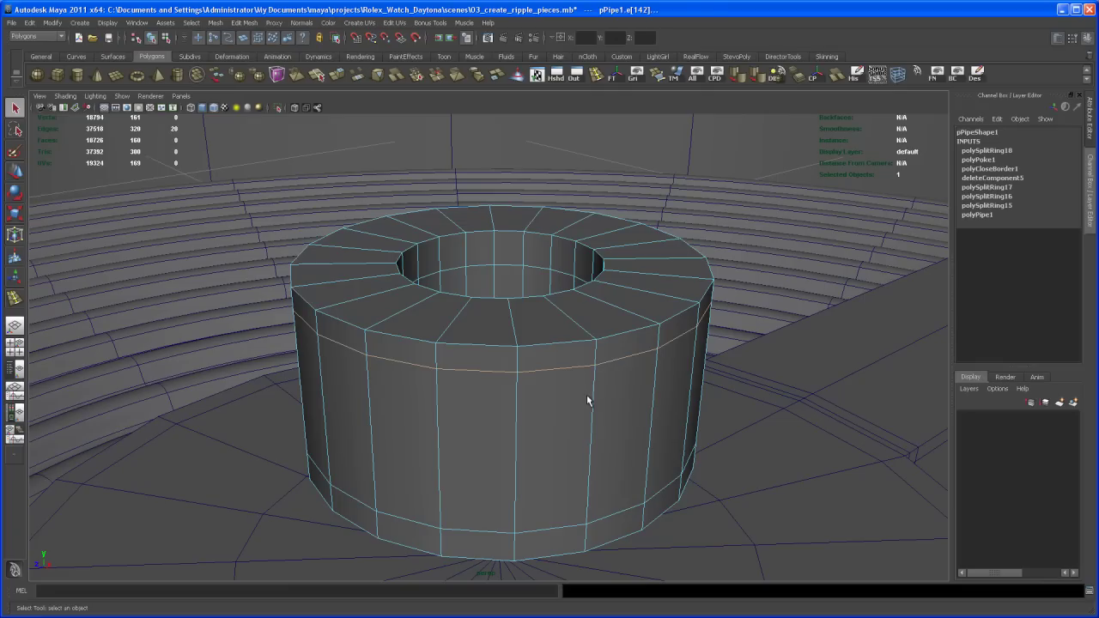
key(w)
drag(501, 215, 499, 258)
key(3)
alt+drag(584, 352, 555, 364)
- Split the edge ring across the pipe's upper rim and raise the new edge loop to round the rim
click(580, 361)
key(1)
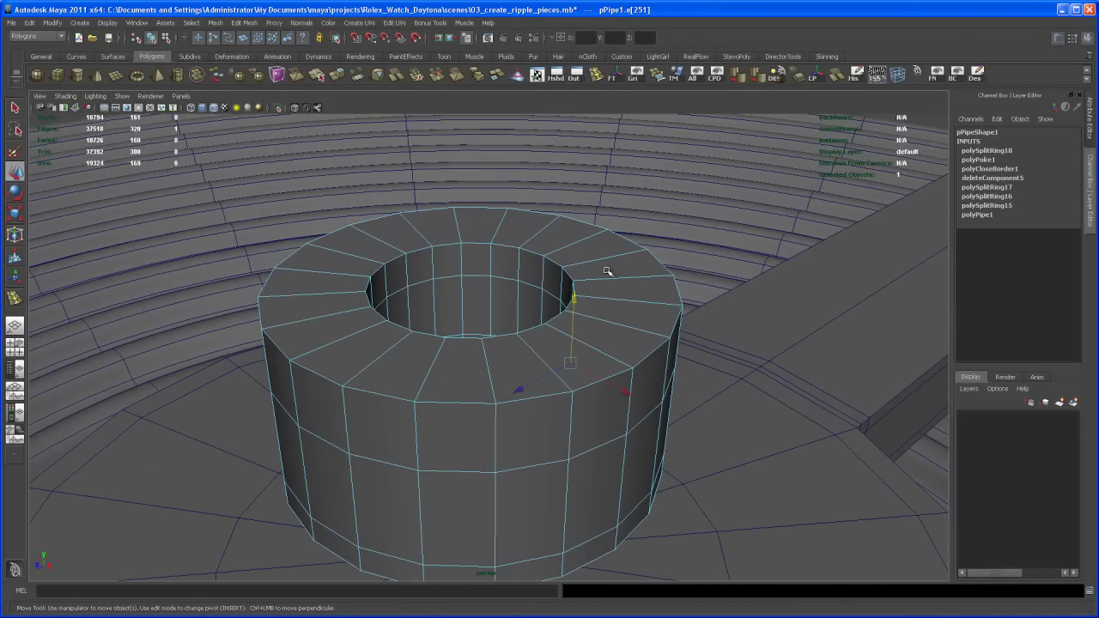
click(617, 277)
ctrl+right_drag(611, 278, 623, 308)
alt+drag(567, 327, 572, 314)
drag(471, 195, 470, 179)
key(3)
alt+drag(556, 312, 517, 253)
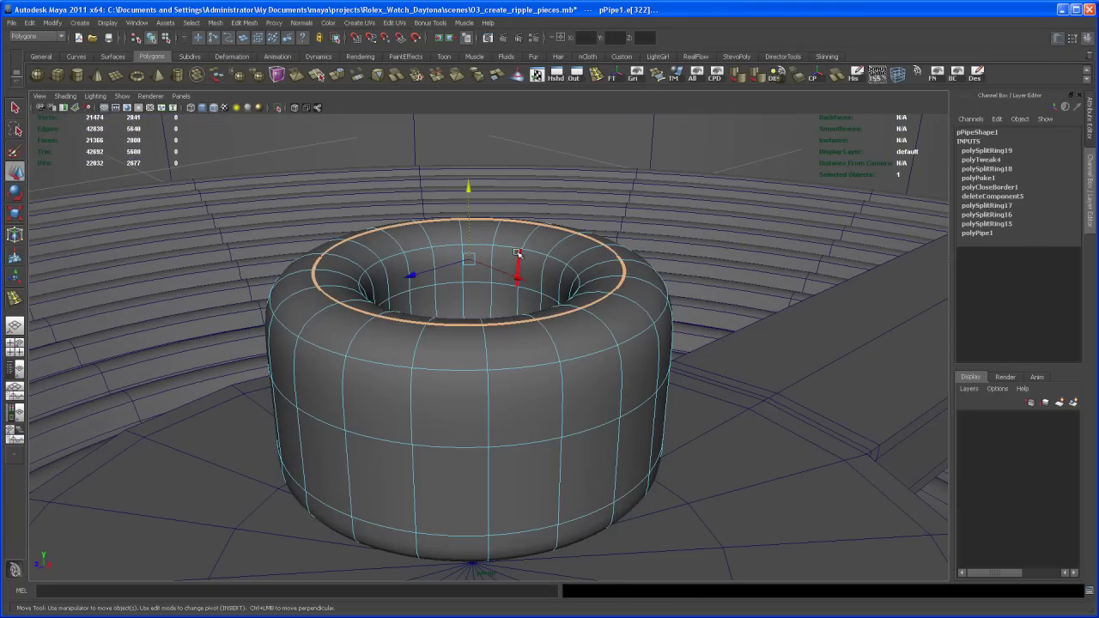
drag(470, 189, 469, 180)
- Insert an edge loop near the base of the recess's inner wall and preview the pipe smoothed
alt+drag(549, 374, 517, 391)
scroll(522, 391, down, 3)
key(q)
key(1)
click(577, 77)
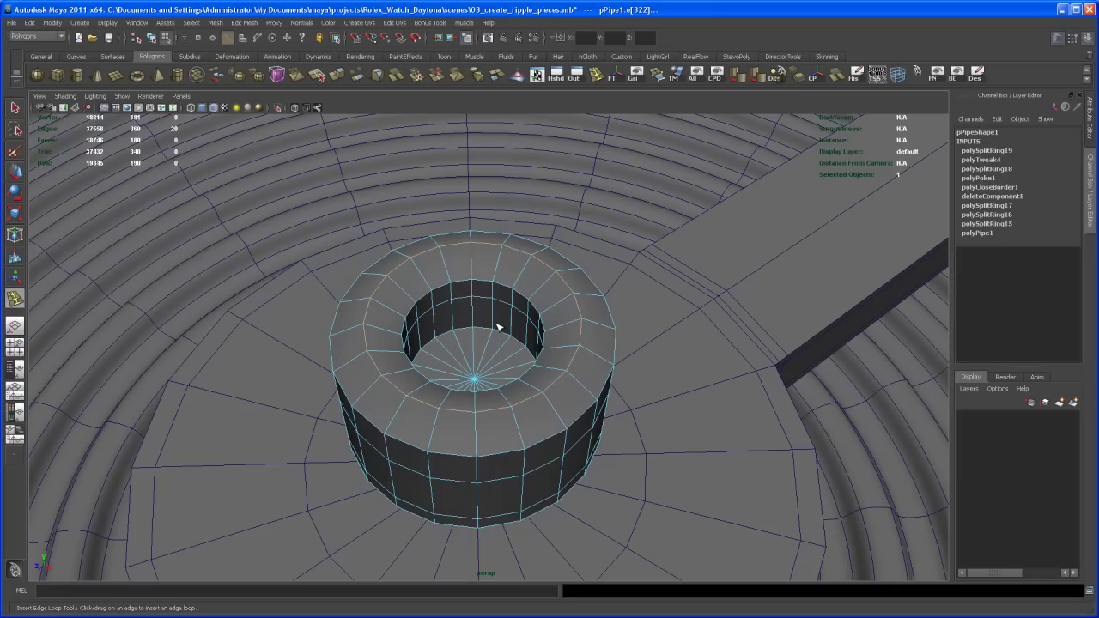
click(495, 323)
key(3)
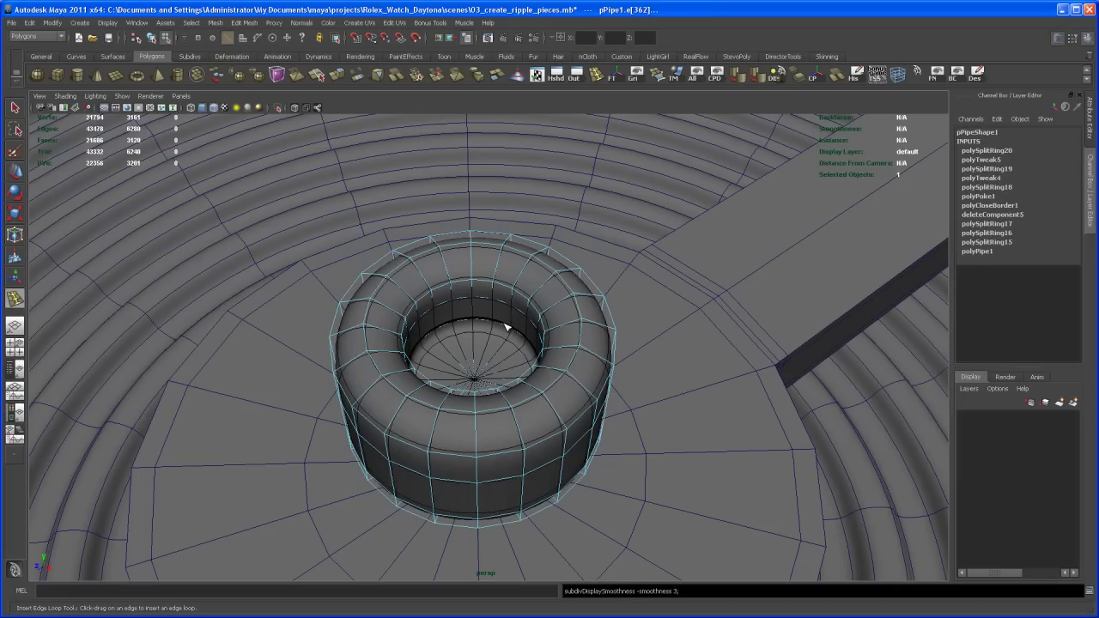
- Flatten the pipe to a Y scale of 0.074 and lower it onto the hand's hub at Y 0.244
key(q)
right_drag(512, 327, 519, 224)
click(533, 319)
alt+drag(519, 223, 494, 304)
key(w)
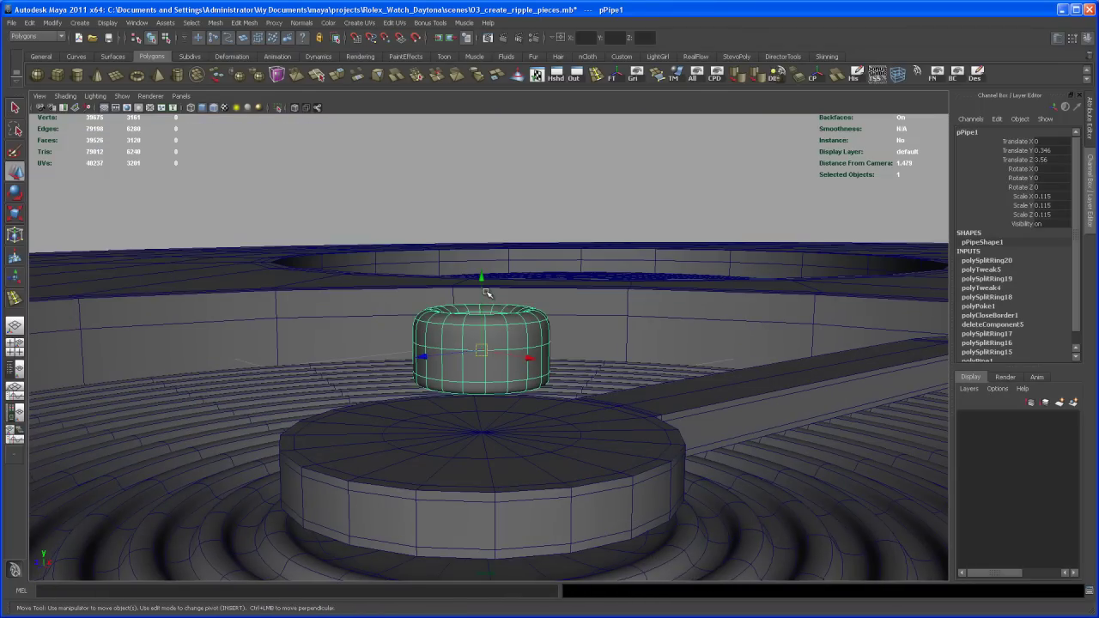
key(r)
drag(481, 246, 532, 344)
key(w)
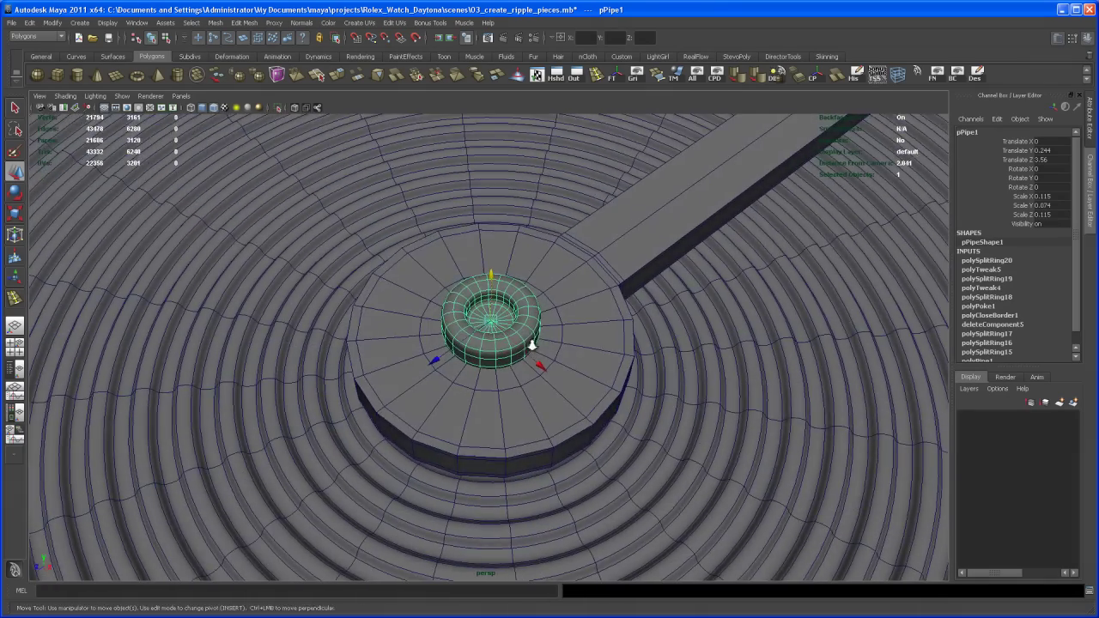
- Examine the seated pin and compare the sub-dials with the watch reference image
alt+right_drag(532, 344, 483, 258)
alt+drag(484, 258, 522, 312)
key(q)
alt+right_drag(557, 314, 438, 279)
alt+drag(583, 334, 631, 321)
click(649, 355)
alt+drag(650, 357, 606, 325)
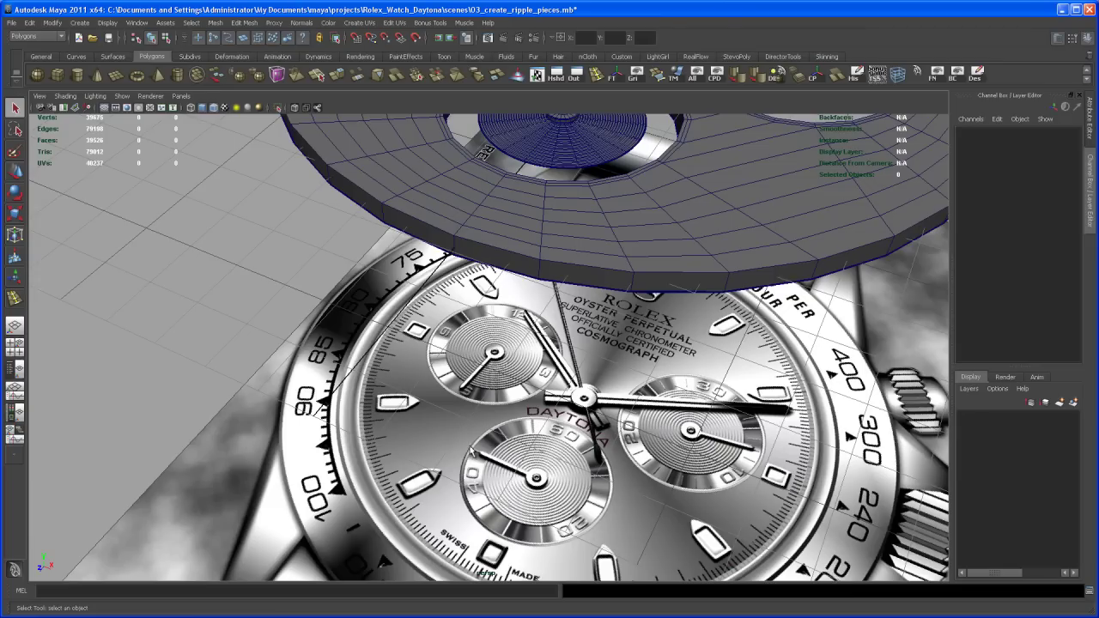
alt+drag(540, 407, 569, 382)
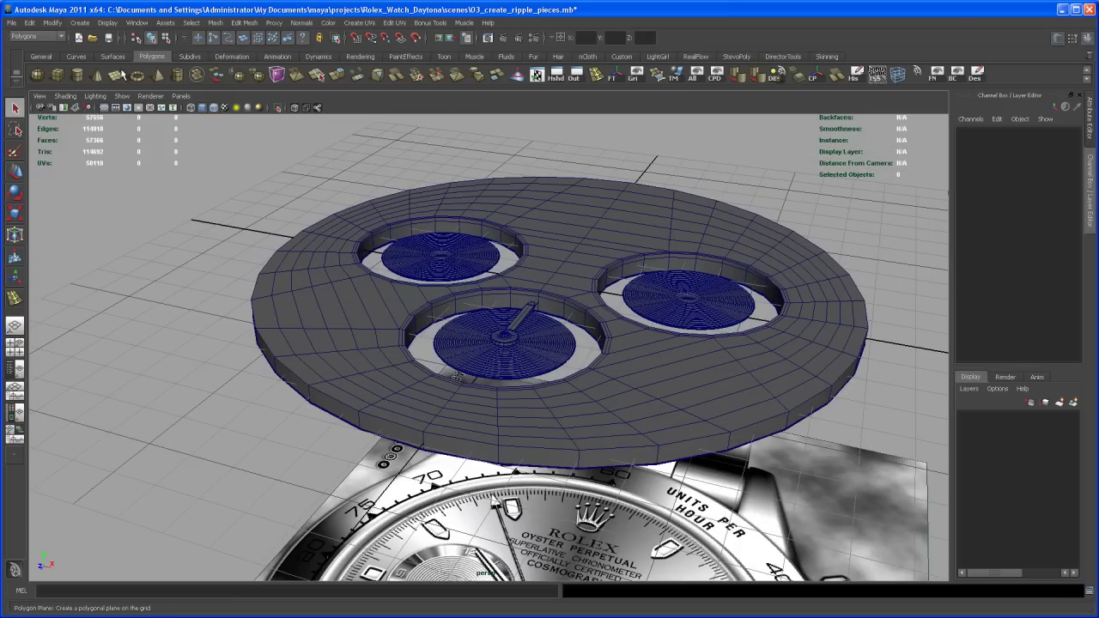
- Create a polygon cube and move it along Z to 1.609, beside the tip of the sub-dial hand
click(57, 74)
alt+drag(570, 300, 538, 310)
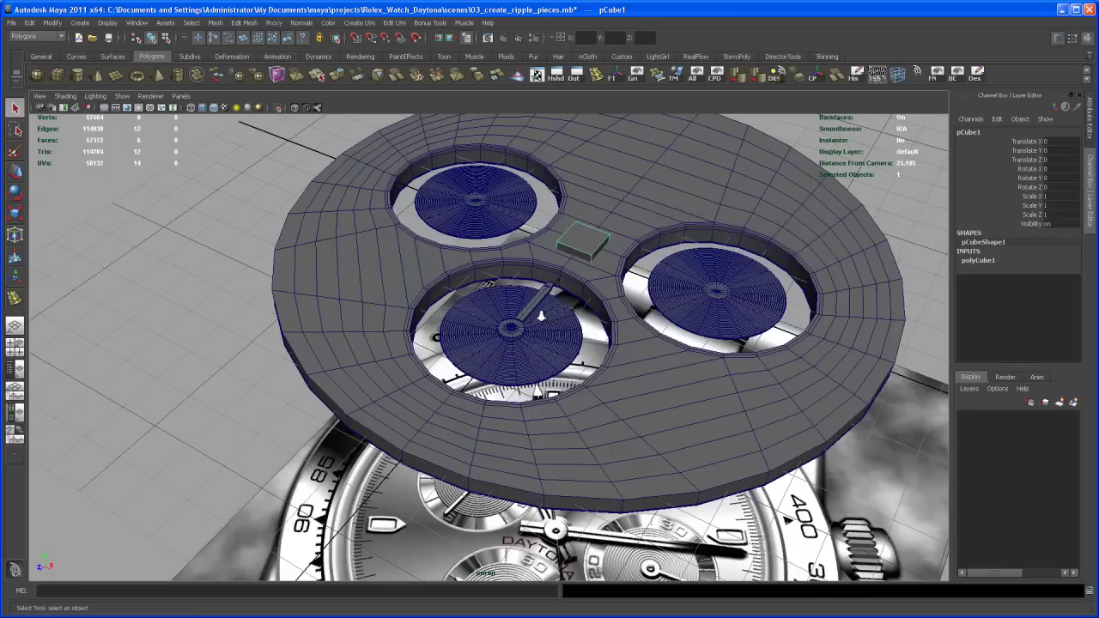
alt+middle_drag(538, 310, 508, 374)
alt+right_drag(508, 374, 535, 452)
alt+drag(585, 363, 532, 366)
key(w)
drag(588, 397, 503, 404)
- Shrink the cube uniformly to a scale of 0.104, and stretch it along Z to 0.476 to form a short bar
alt+right_drag(503, 404, 616, 421)
key(r)
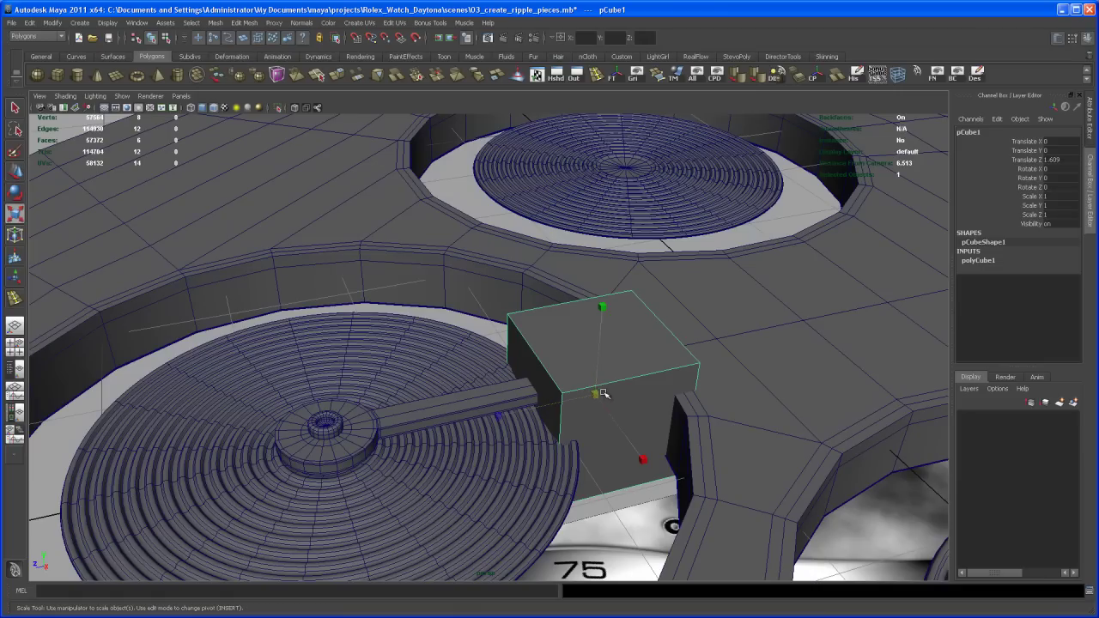
drag(598, 394, 496, 464)
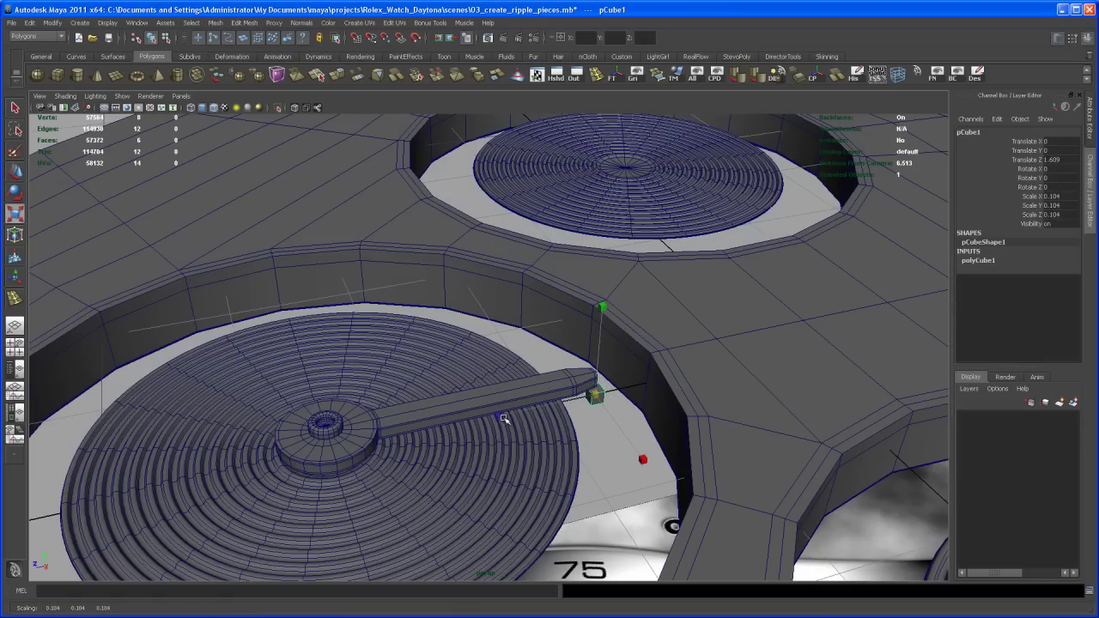
drag(504, 418, 435, 436)
key(ctrl+z)
drag(499, 415, 495, 416)
drag(429, 436, 393, 429)
key(e)
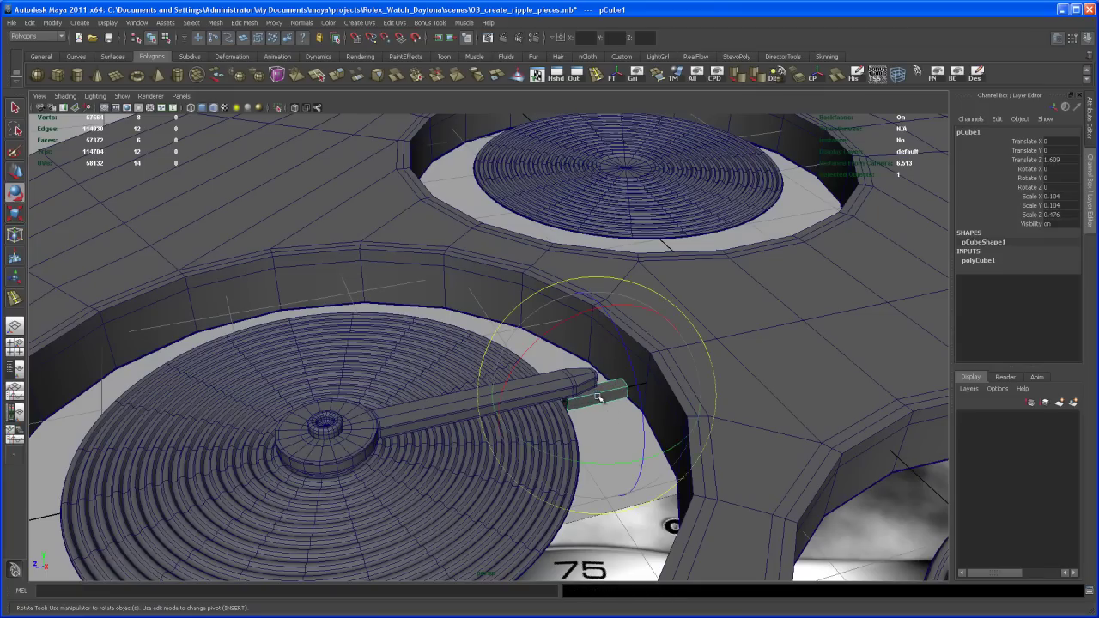
- In the top view, move the bar to Z 1.579, between the two digits of the reference image's 60
key(w)
key(space)
key(space)
key(space)
alt+middle_drag(514, 179, 529, 410)
alt+right_drag(529, 411, 535, 410)
middle_drag(506, 481, 507, 473)
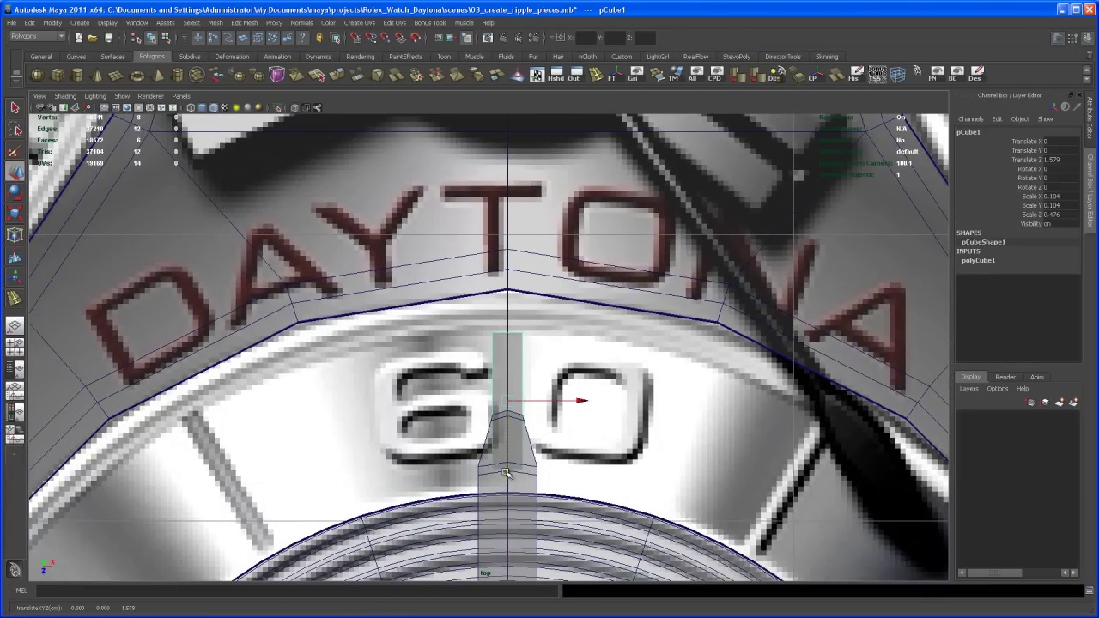
- Shift the bar to Z 1.551 and lengthen it to a Z scale of 0.762 to span the gap between ripple disc and cutout wall
key(r)
drag(508, 504, 506, 558)
key(w)
middle_drag(506, 472, 507, 465)
key(r)
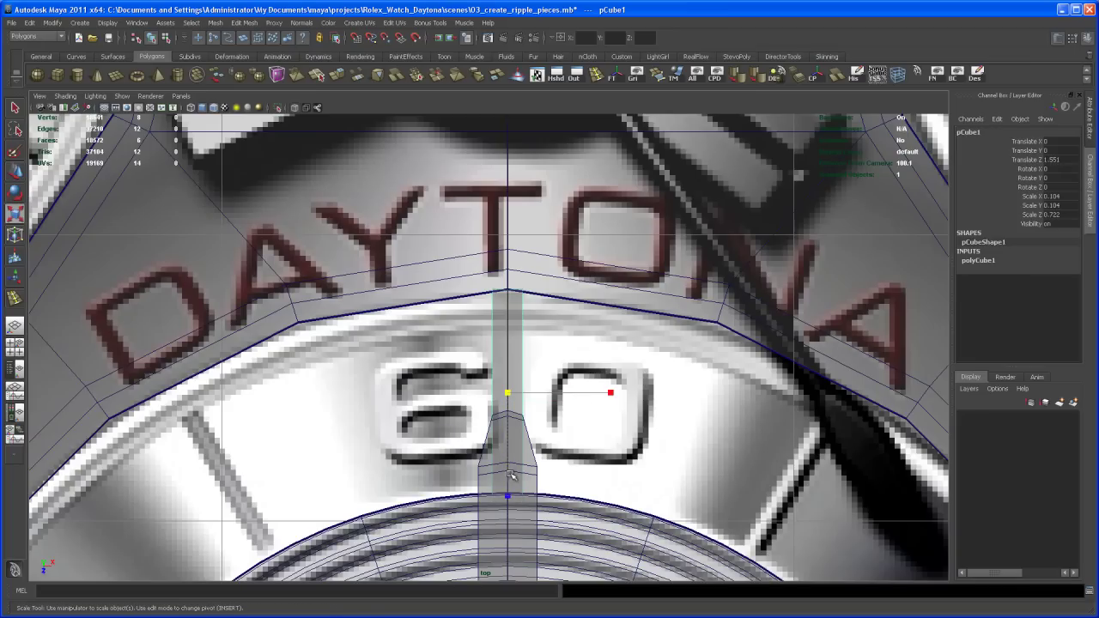
drag(509, 496, 509, 499)
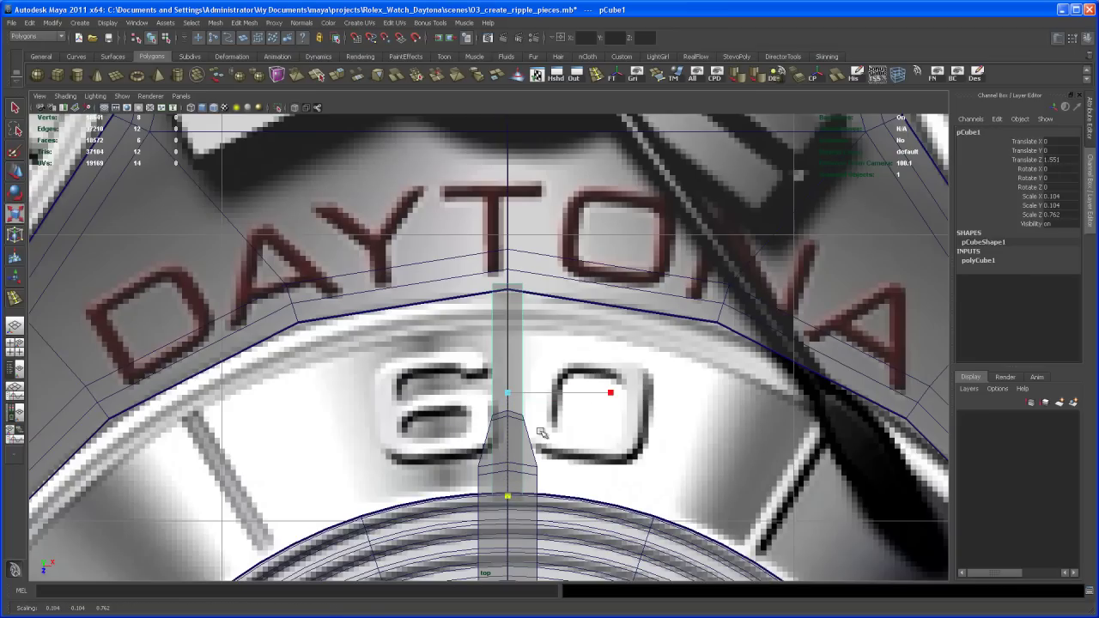
- In the perspective view, display the dial plate with smooth preview and reselect the bar
key(space)
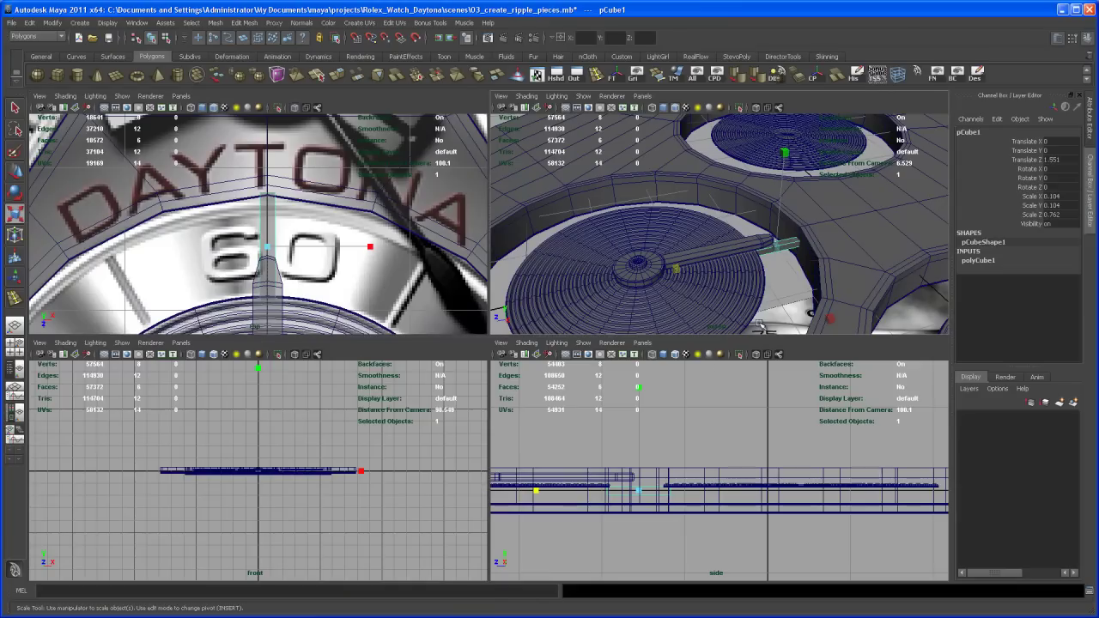
key(space)
alt+drag(734, 373, 736, 360)
alt+middle_drag(710, 393, 749, 324)
key(q)
click(760, 352)
alt+drag(750, 325, 764, 337)
key(3)
click(649, 424)
alt+drag(657, 420, 647, 395)
click(687, 369)
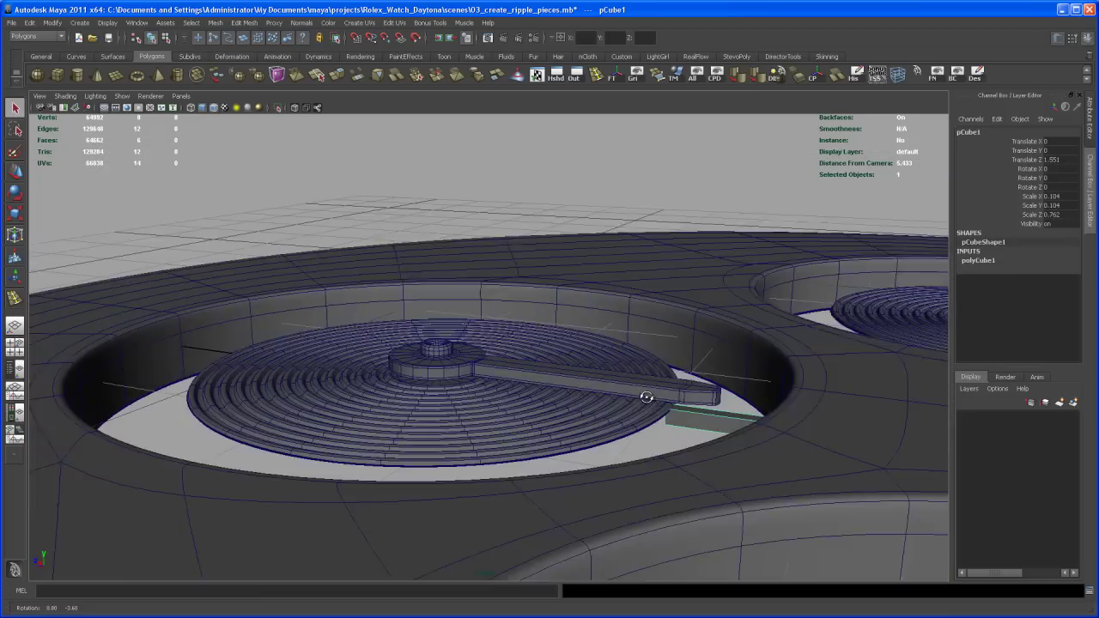
- Thin the bar to a Y scale of 0.052 and raise it to Y 0.029
alt+right_drag(647, 395, 706, 427)
alt+middle_drag(706, 427, 536, 401)
alt+drag(537, 401, 540, 439)
alt+right_drag(540, 439, 594, 475)
alt+drag(595, 475, 610, 400)
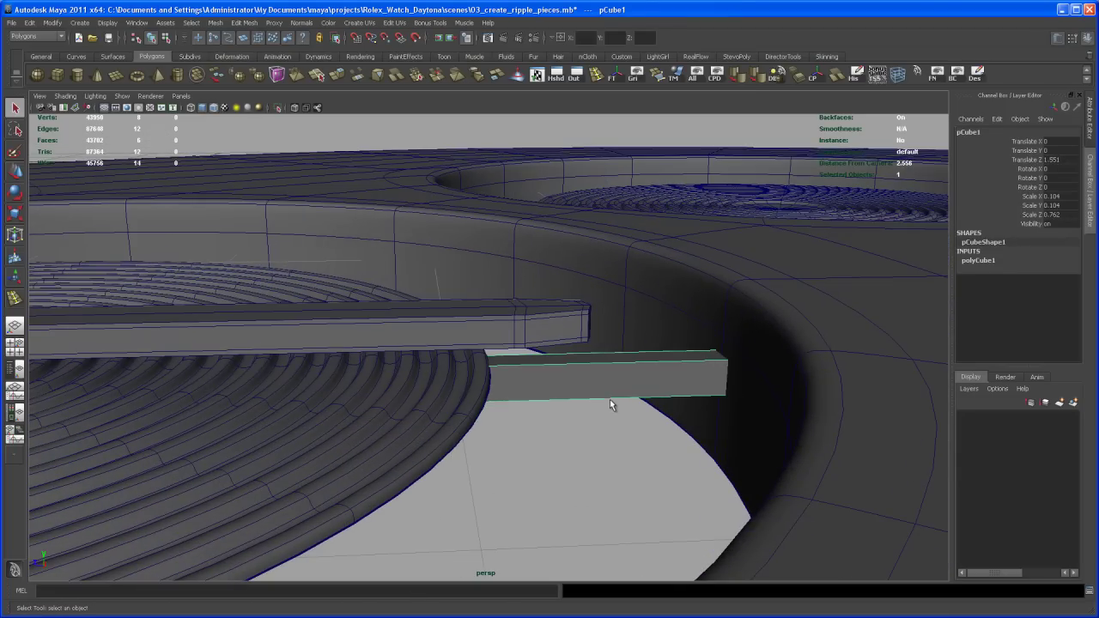
key(r)
drag(616, 276, 612, 329)
key(w)
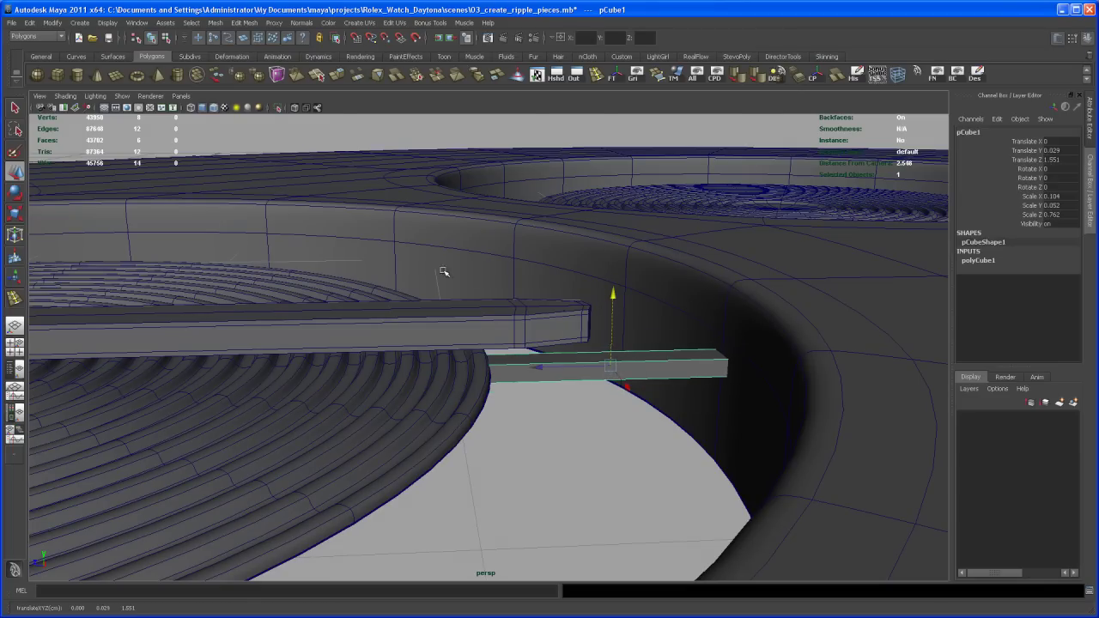
- Narrow the bar to an X scale of 0.056 in the top view and return to the perspective view
key(space)
key(space)
scroll(496, 311, up, 5)
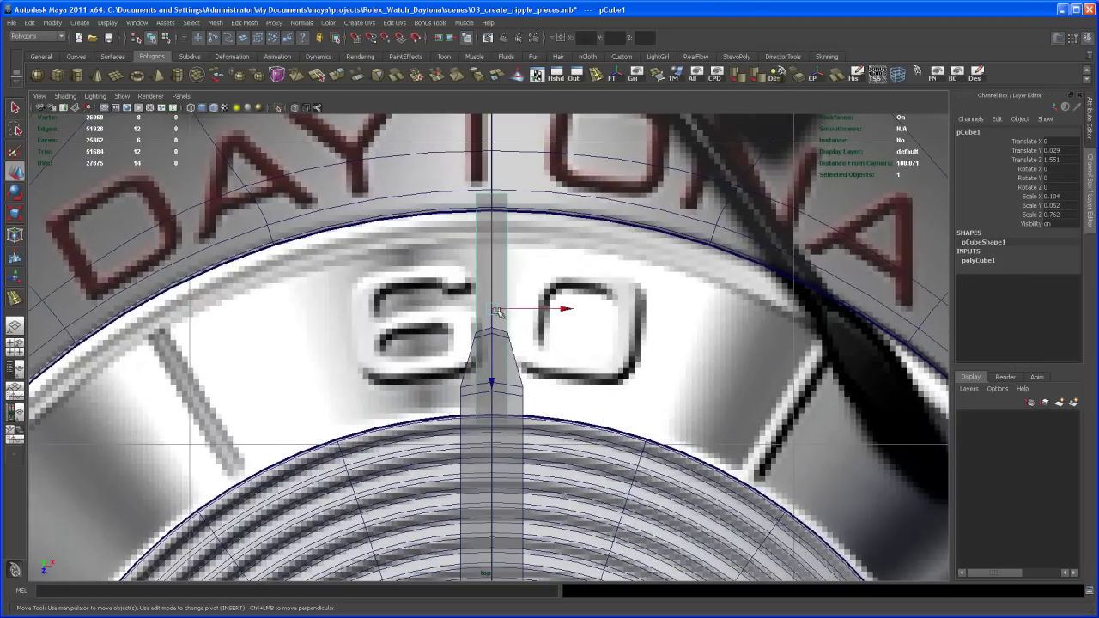
key(r)
drag(593, 311, 547, 309)
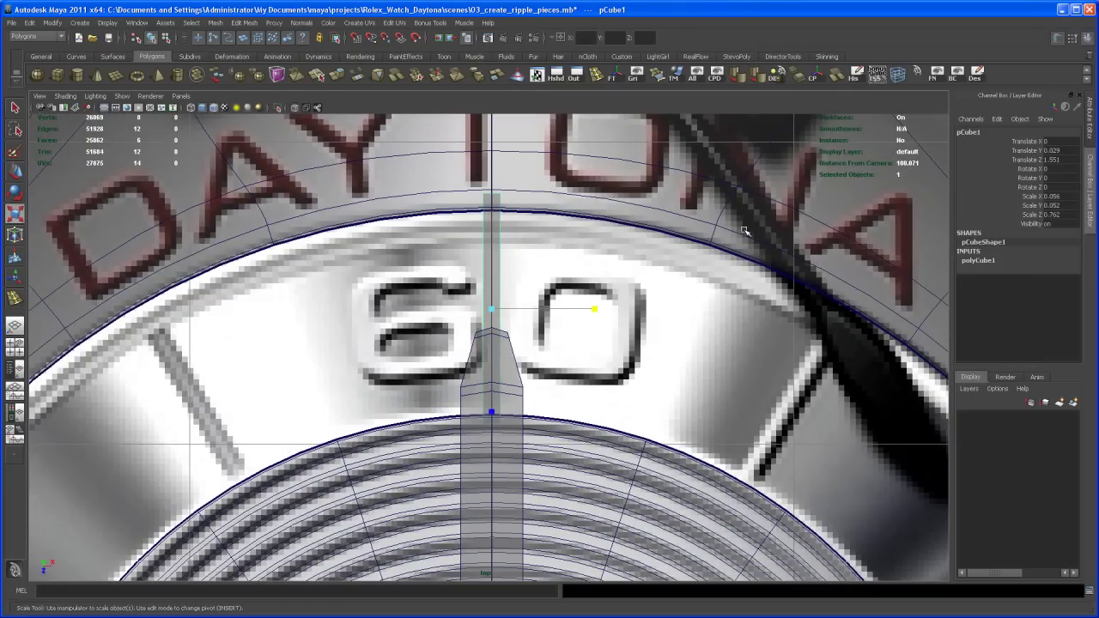
key(space)
key(space)
- Preview the bar smoothed and insert an edge loop near each of its two ends
alt+drag(679, 326, 730, 362)
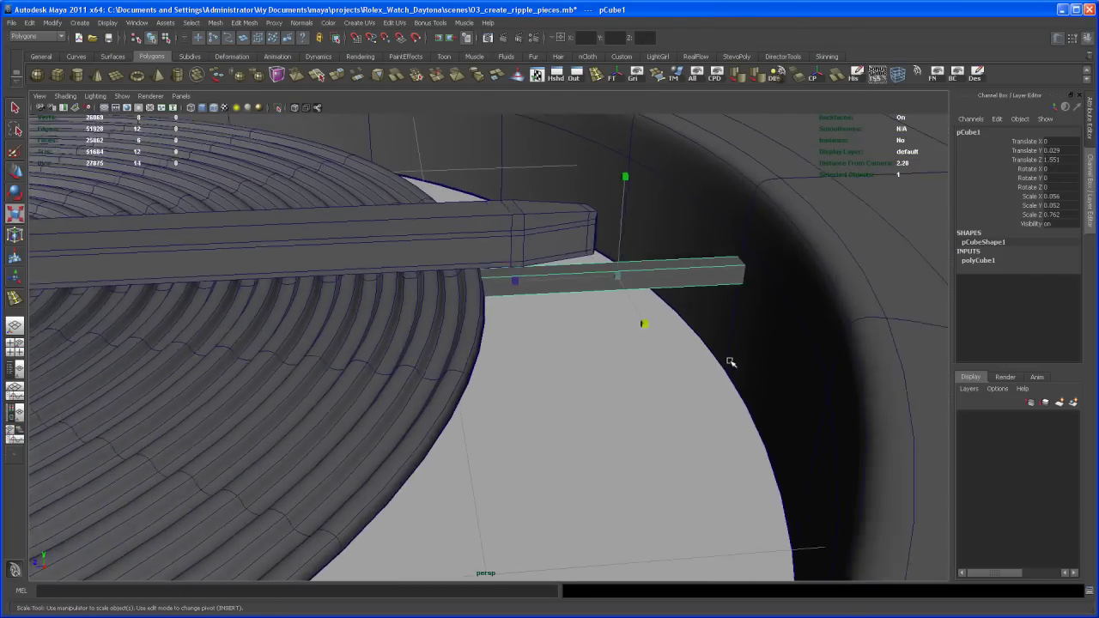
alt+middle_drag(729, 362, 690, 424)
alt+right_drag(689, 424, 684, 404)
alt+middle_drag(684, 404, 670, 442)
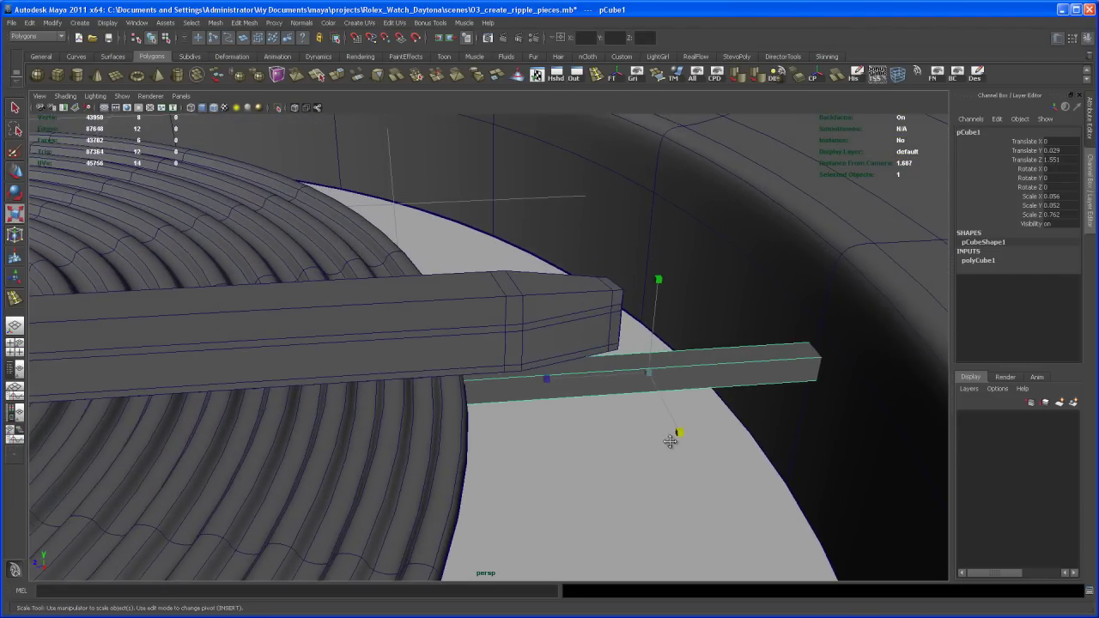
alt+drag(670, 441, 661, 392)
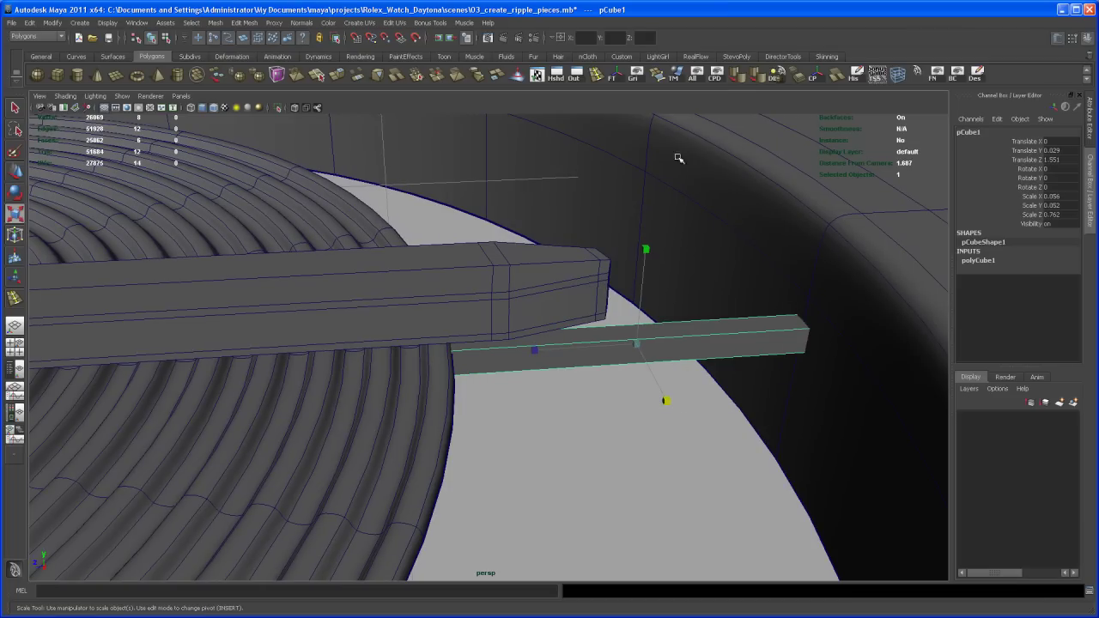
key(3)
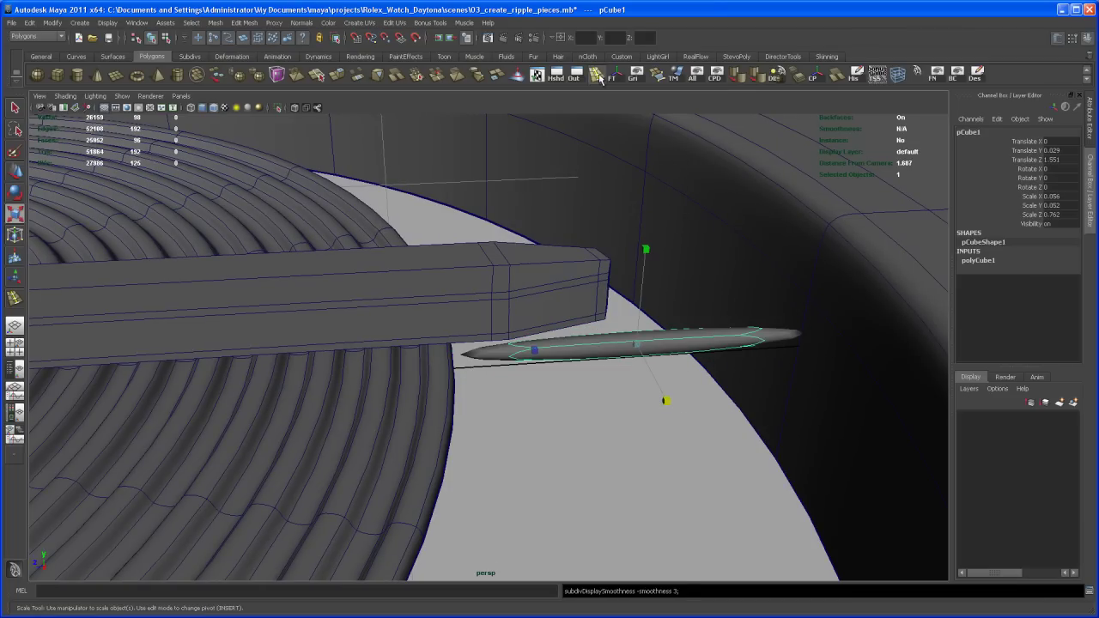
click(596, 75)
click(479, 353)
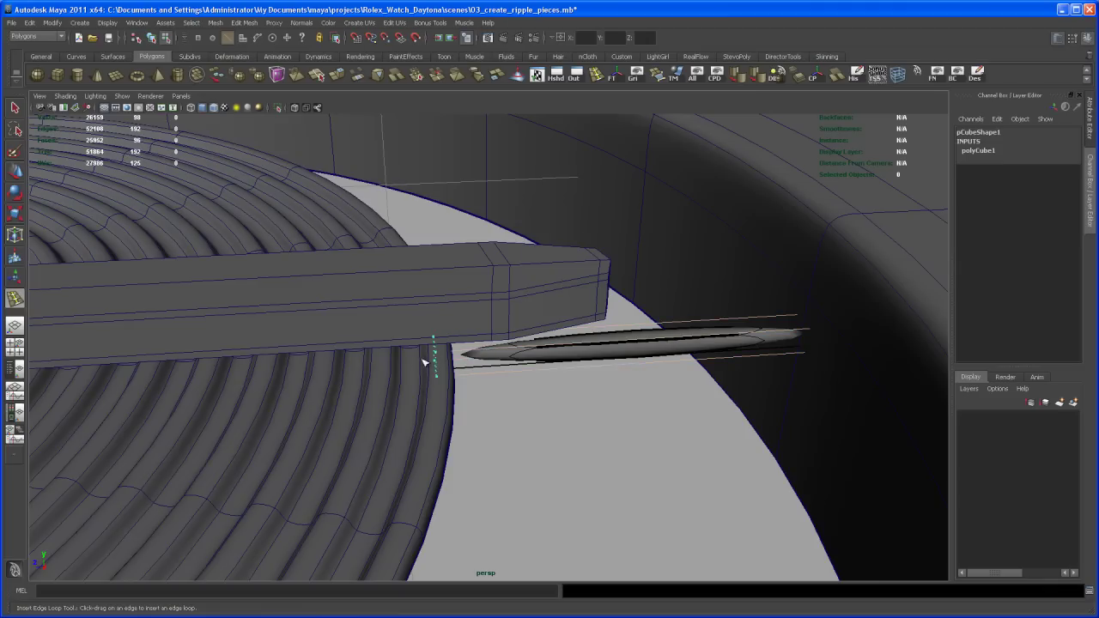
drag(438, 361, 502, 353)
drag(771, 335, 825, 336)
- Turn off the bar's smooth preview and split the edge ring across its width, using the Multi split type with 2 divisions
alt+drag(755, 368, 639, 377)
alt+middle_drag(640, 378, 662, 395)
alt+drag(661, 394, 582, 422)
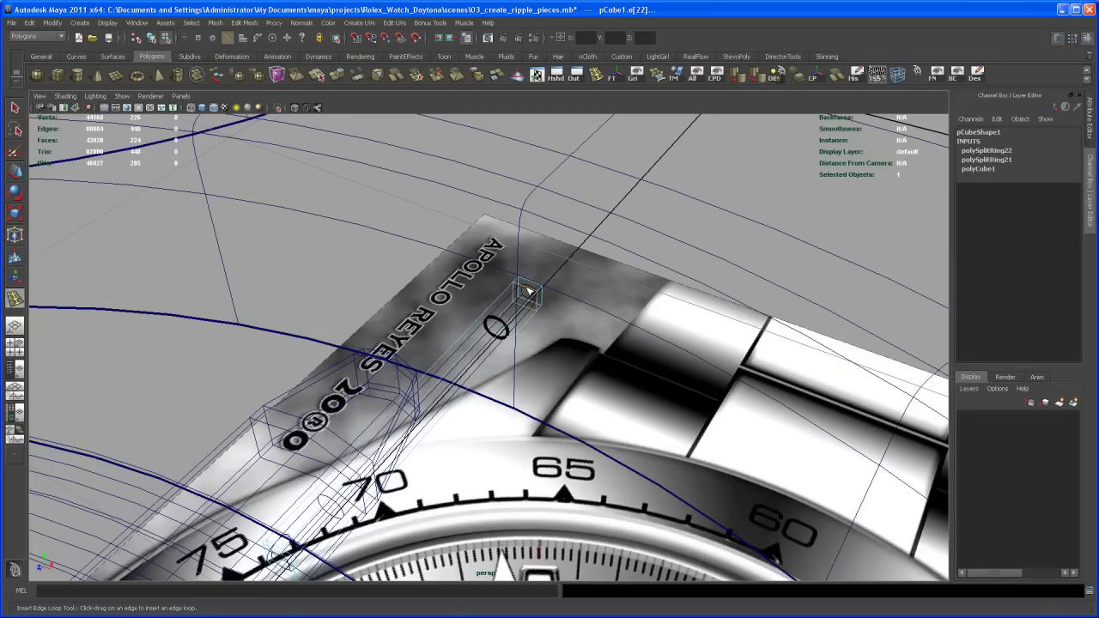
key(q)
key(1)
right_drag(525, 288, 527, 267)
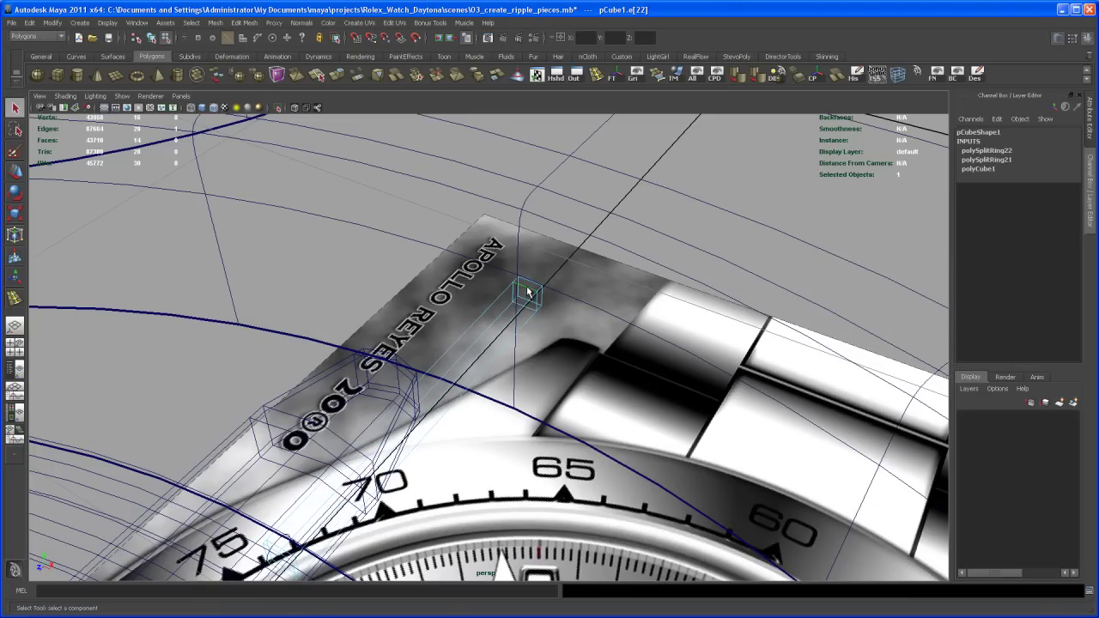
ctrl+right_drag(525, 288, 546, 309)
click(1009, 152)
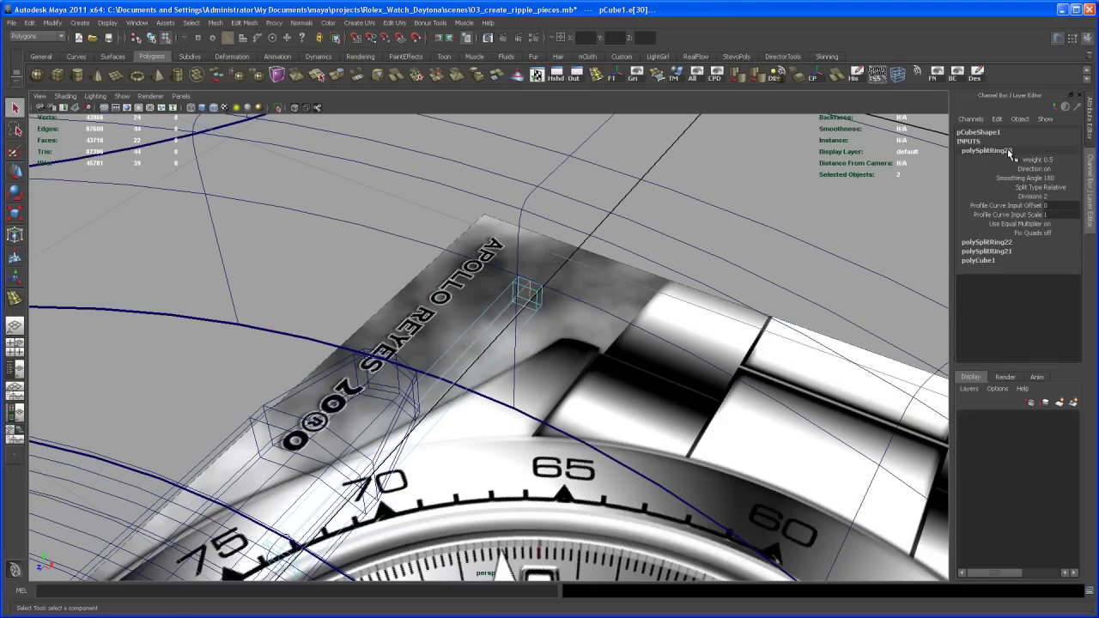
click(1062, 190)
click(1067, 222)
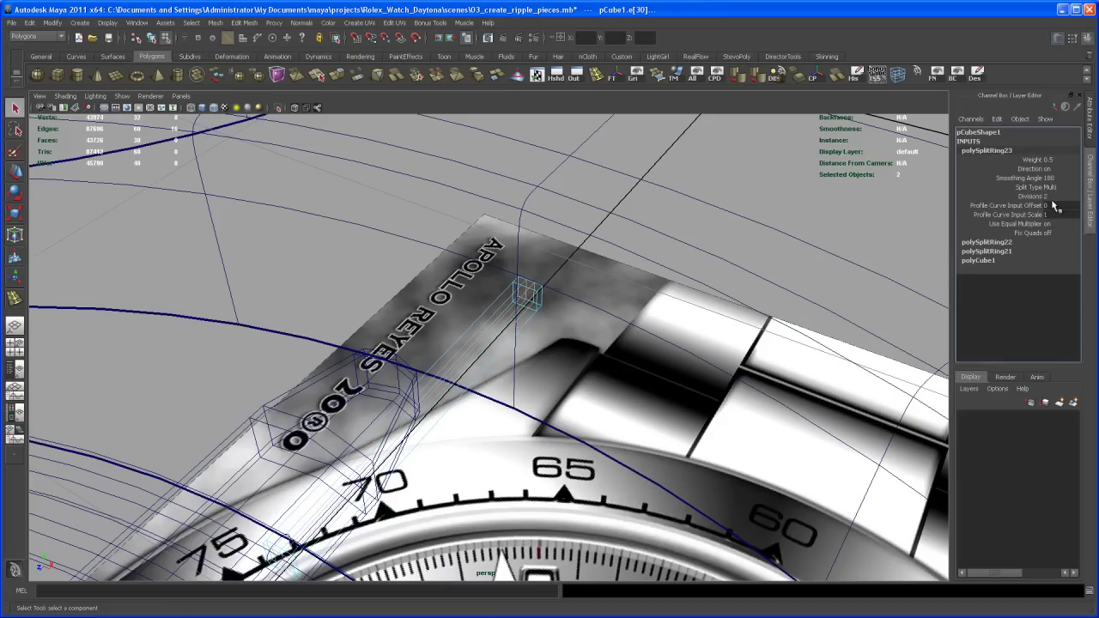
- Spread the two new lengthwise edge loops apart along X toward the bar's side edges
alt+drag(600, 452, 645, 390)
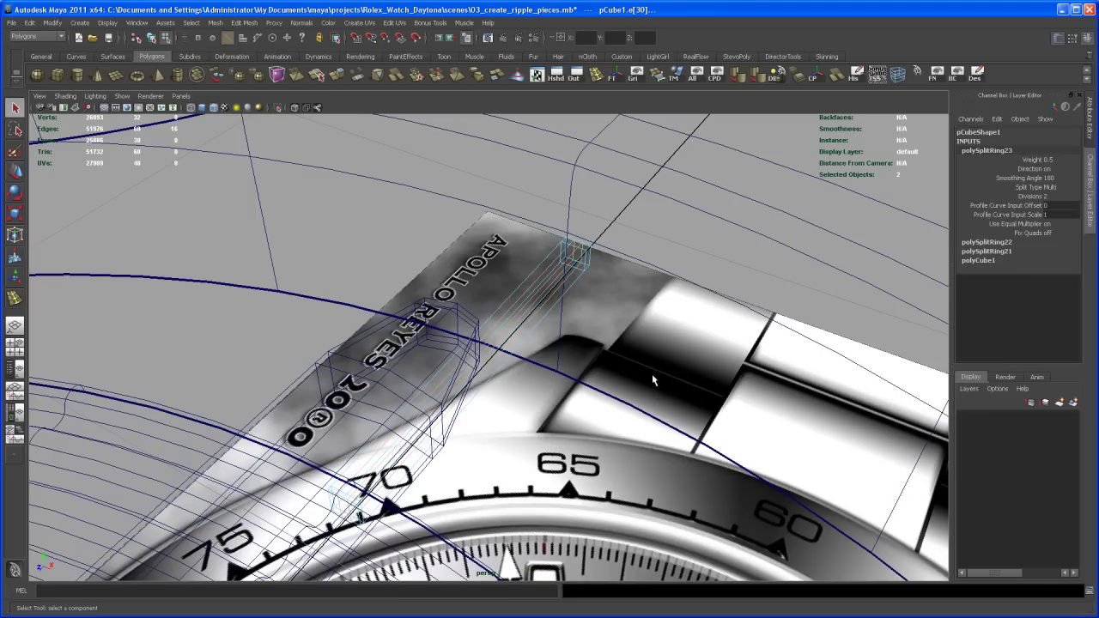
key(5)
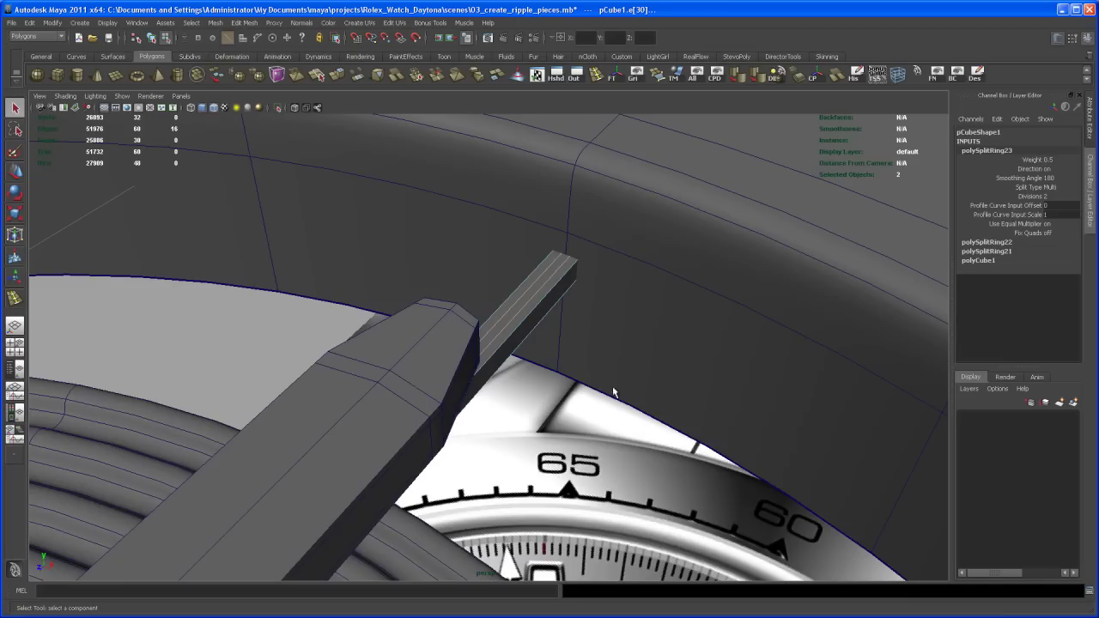
key(3)
alt+drag(580, 404, 581, 379)
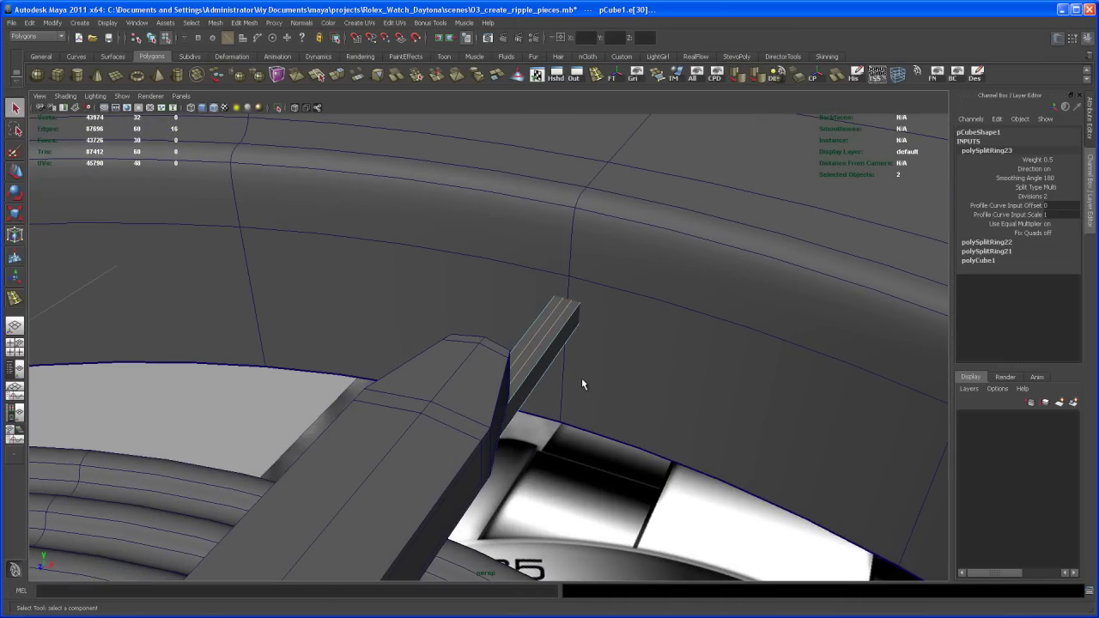
key(r)
alt+drag(459, 390, 323, 335)
alt+drag(547, 400, 463, 314)
alt+right_drag(463, 314, 648, 373)
alt+middle_drag(648, 373, 481, 438)
mouse_move(535, 421)
alt+mouse_down()
mouse_move(572, 389)
mouse_move(535, 407)
alt+mouse_up()
alt+middle_drag(463, 459, 537, 429)
alt+drag(538, 429, 558, 422)
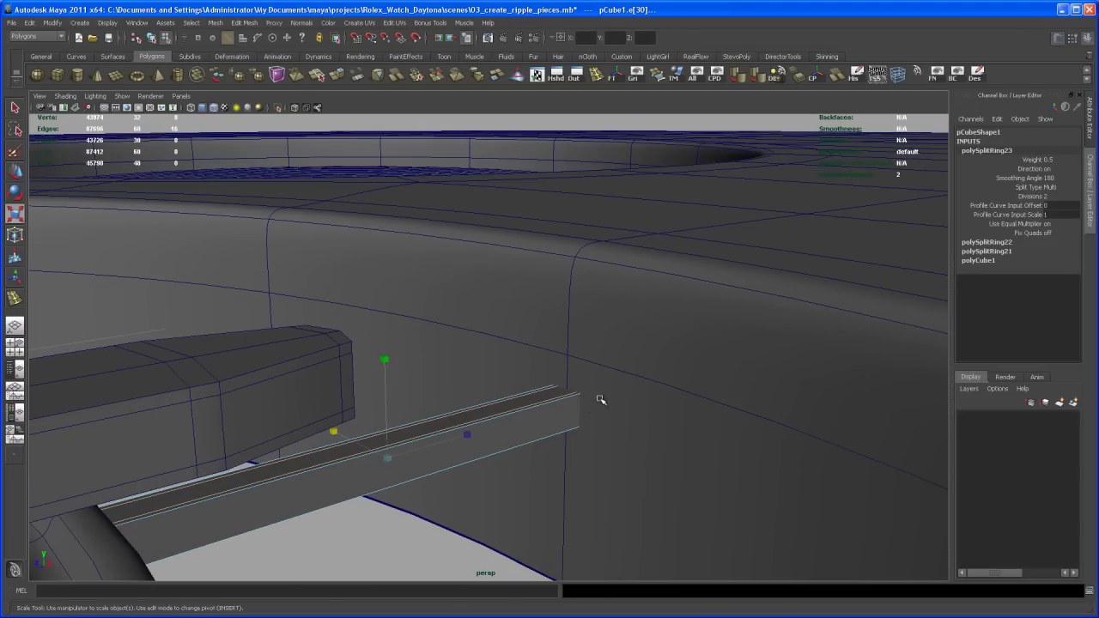
- Split the edge ring through the bar's height in wireframe, using the Multi split type with 2 divisions
key(4)
click(596, 407)
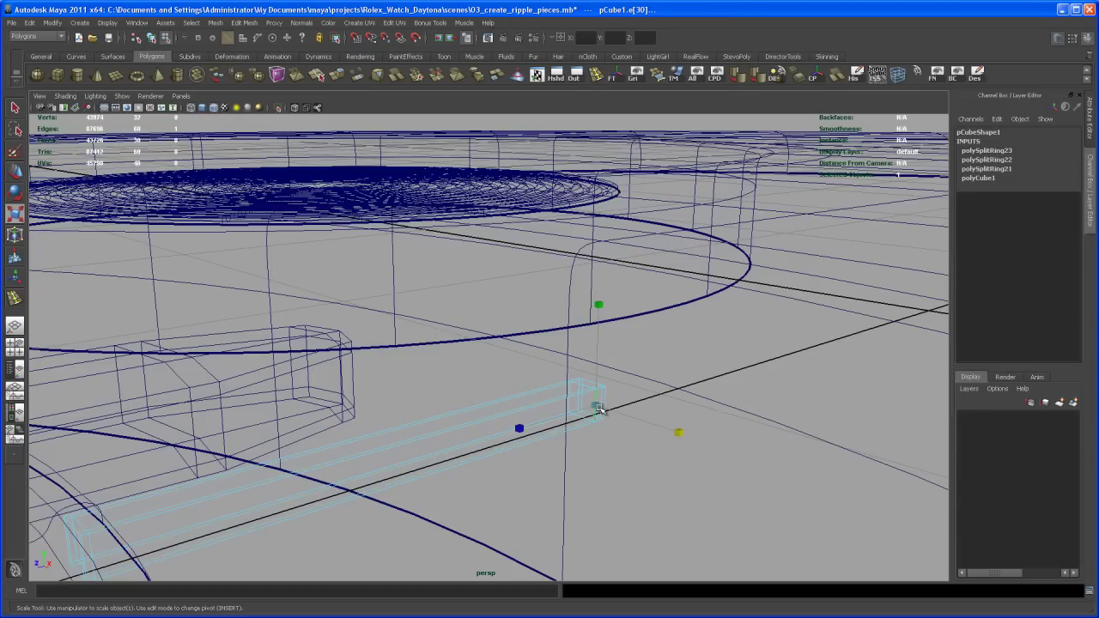
shift+right_drag(596, 402, 606, 428)
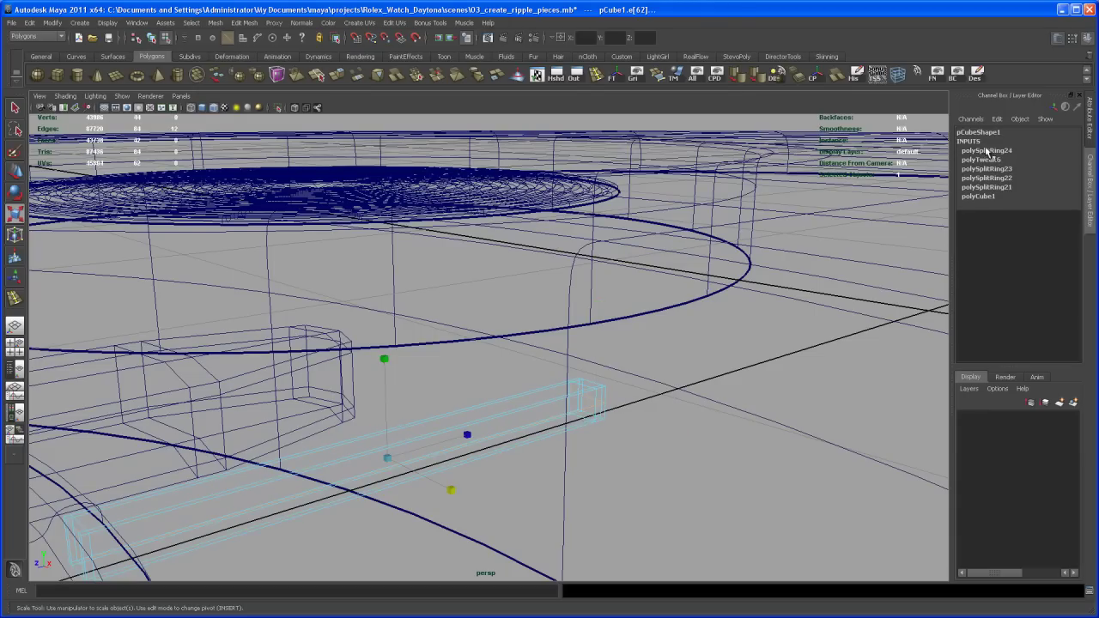
click(1007, 151)
click(1059, 188)
click(1064, 220)
alt+middle_drag(508, 471, 601, 447)
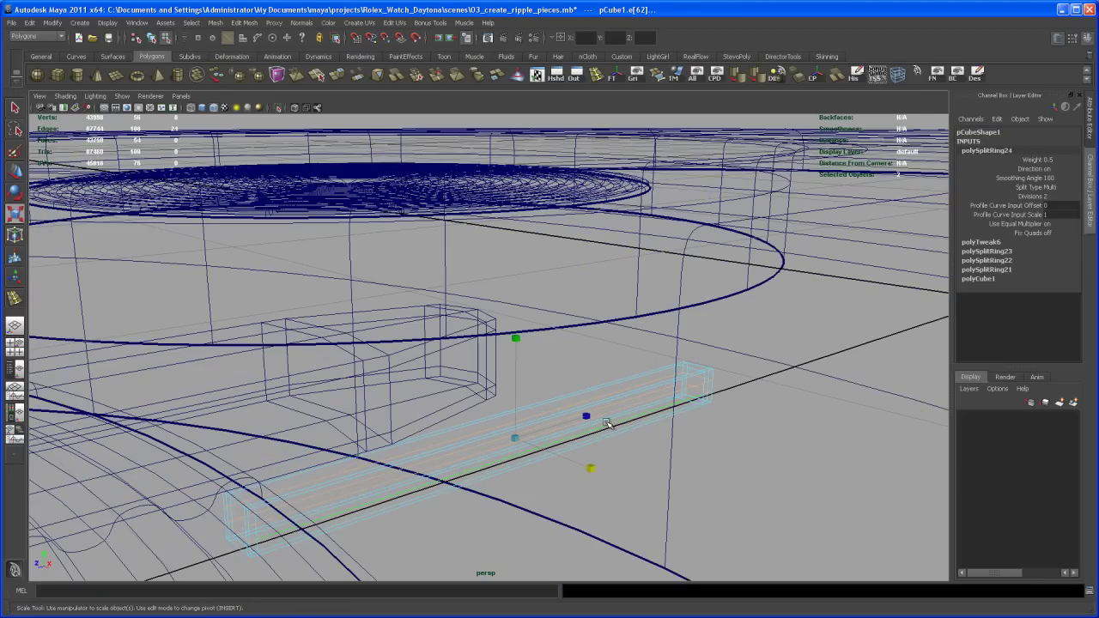
- Spread the new loops along Y toward the bar's upper and lower edges, and preview the whole bar smoothed
key(5)
drag(516, 339, 511, 268)
drag(516, 341, 517, 291)
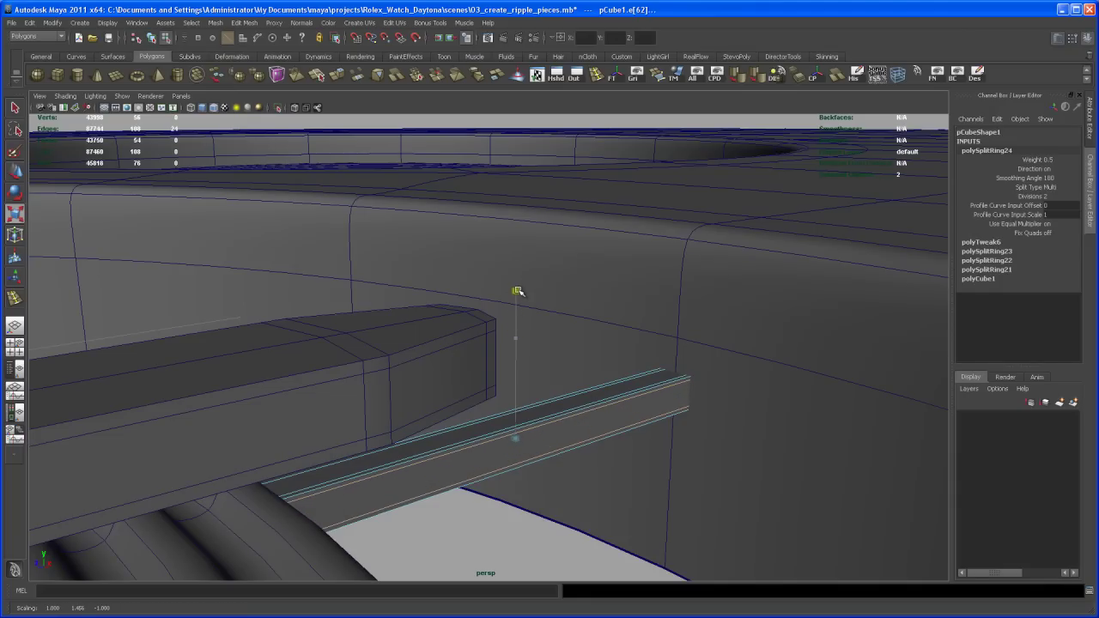
right_drag(583, 432, 602, 418)
alt+drag(602, 419, 601, 441)
key(3)
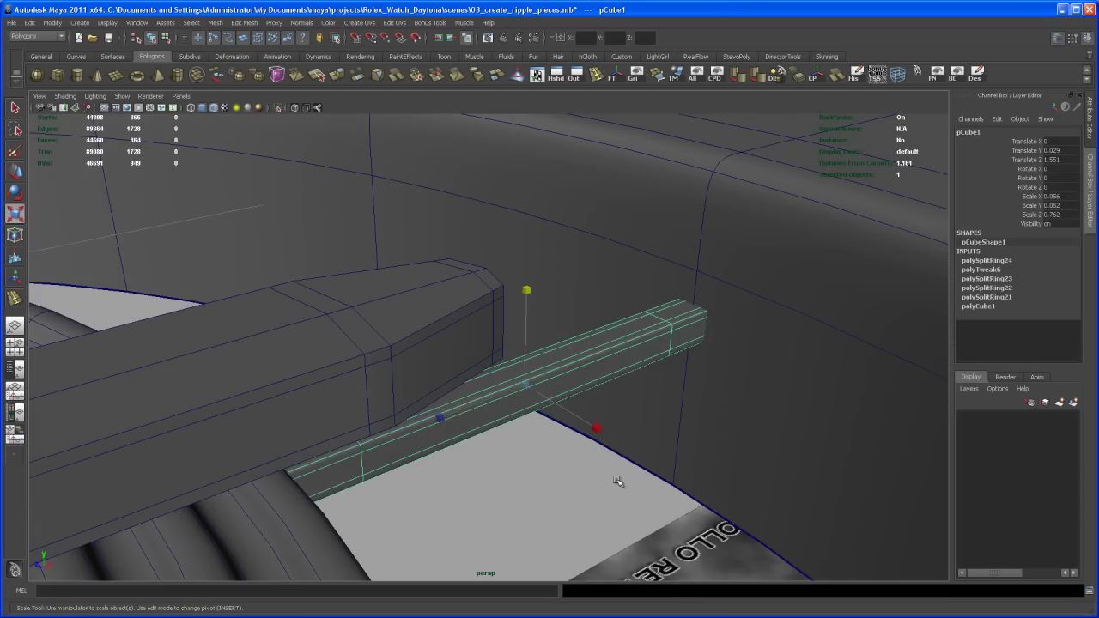
- Reselect the whole marker bar with the Move tool and bring it and the sub-dial centre into view
click(618, 481)
alt+right_drag(618, 481, 557, 404)
alt+drag(557, 405, 570, 459)
alt+middle_drag(570, 459, 575, 441)
alt+drag(575, 440, 595, 378)
click(565, 327)
key(q)
key(w)
alt+right_drag(595, 378, 606, 387)
mouse_move(606, 386)
alt+mouse_down()
mouse_move(610, 420)
mouse_move(606, 380)
alt+mouse_up()
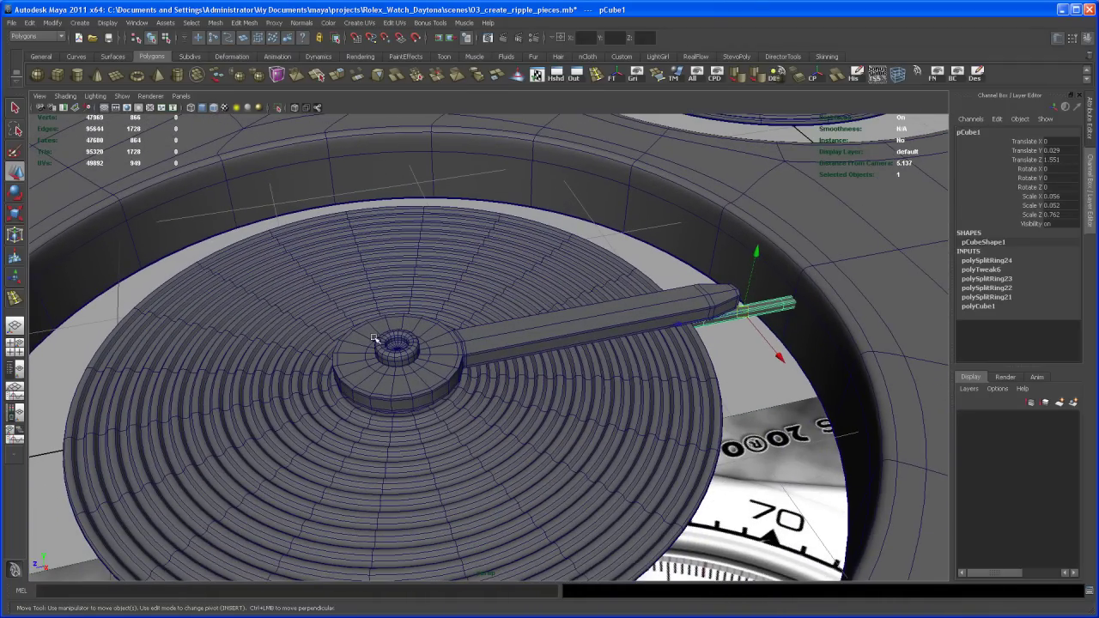
alt+drag(411, 364, 472, 351)
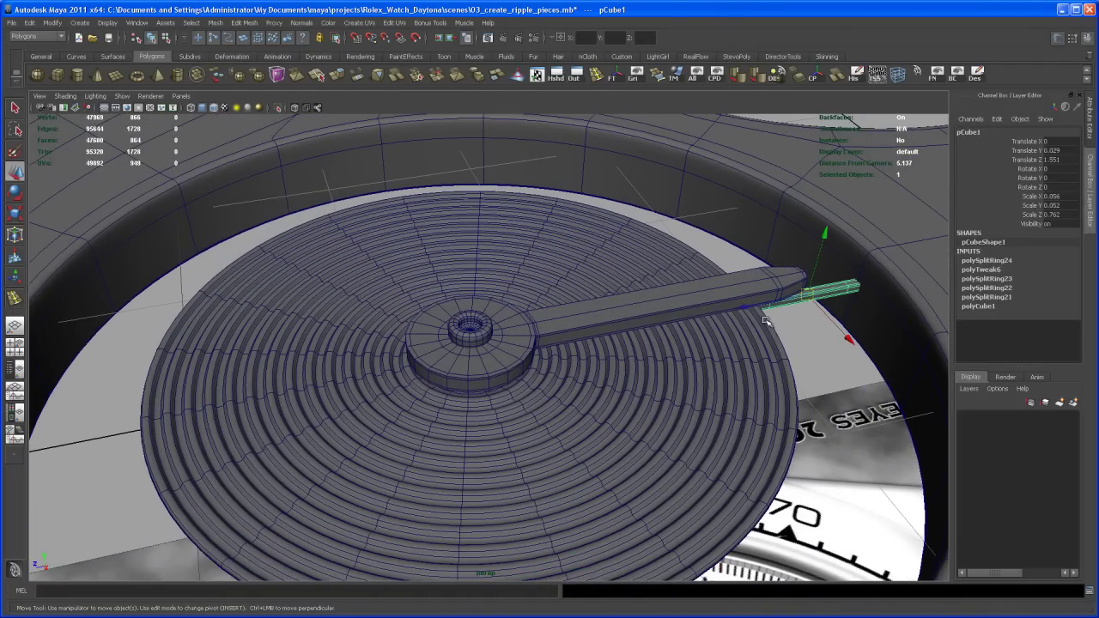
key(Insert)
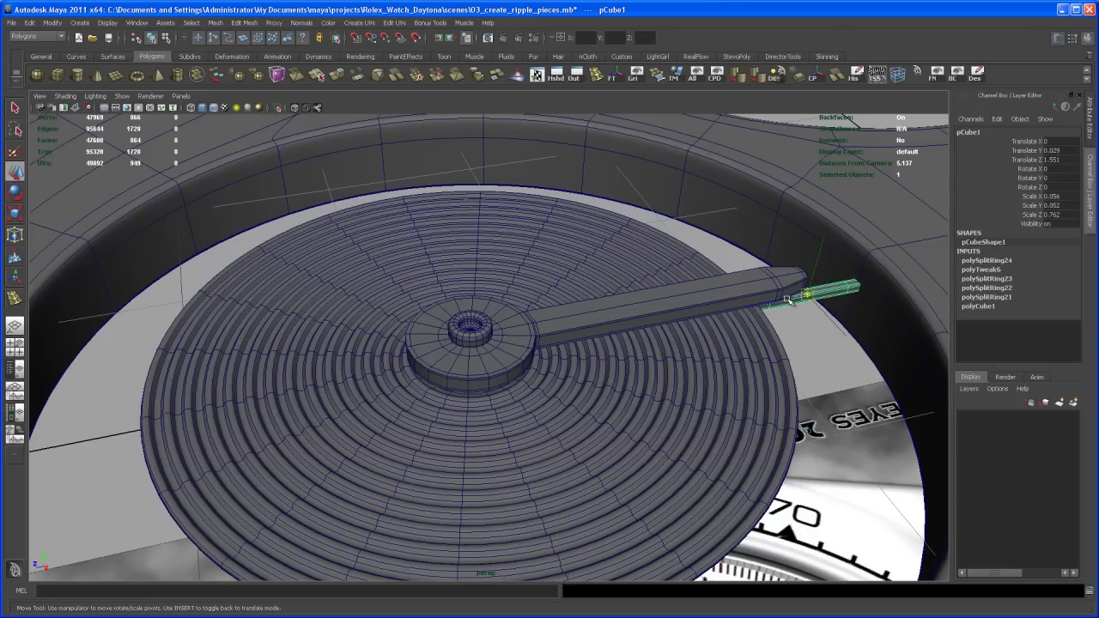
key(Insert)
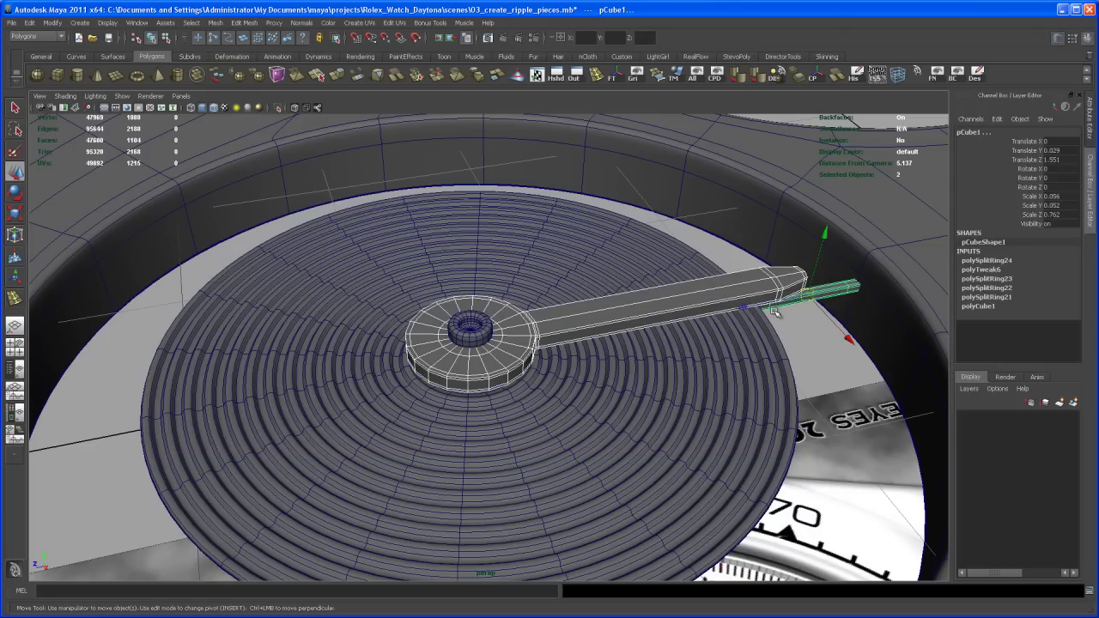
key(z)
- Move the marker bar's pivot along Z and snap it to the centre of the sub-dial hand's pin
key(space)
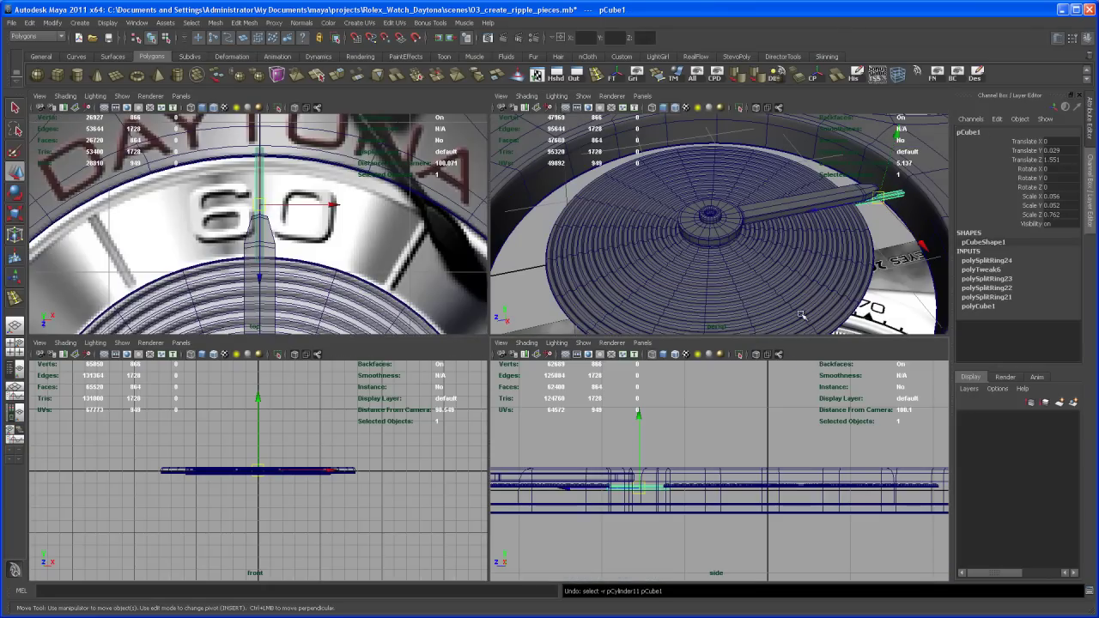
key(space)
alt+drag(749, 385, 703, 349)
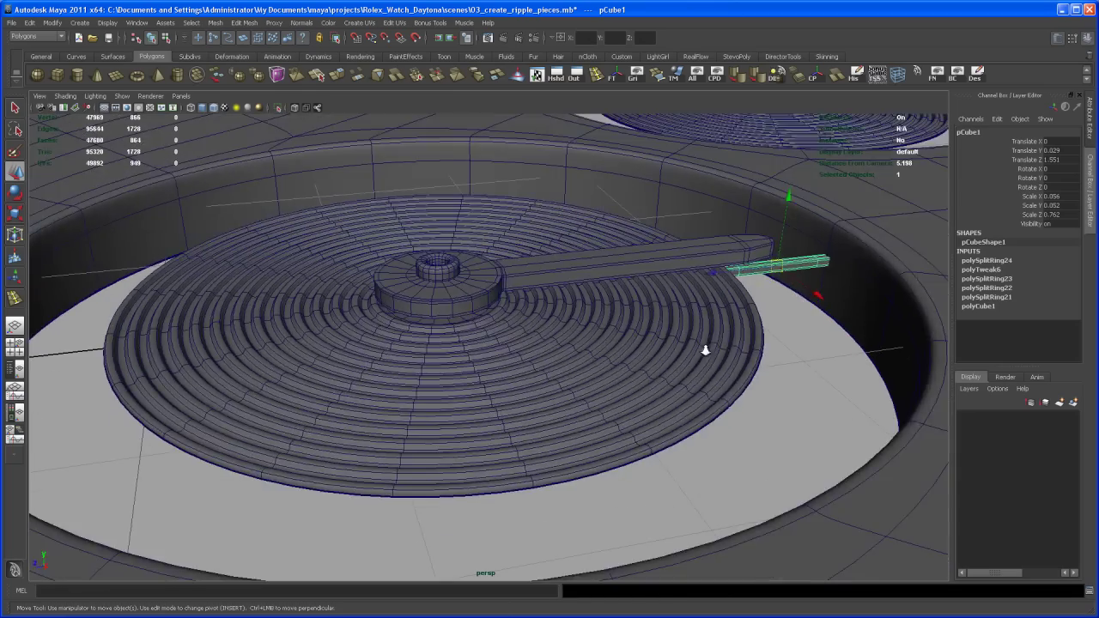
alt+right_drag(704, 349, 749, 342)
alt+middle_drag(749, 341, 672, 374)
alt+drag(757, 323, 714, 296)
key(Insert)
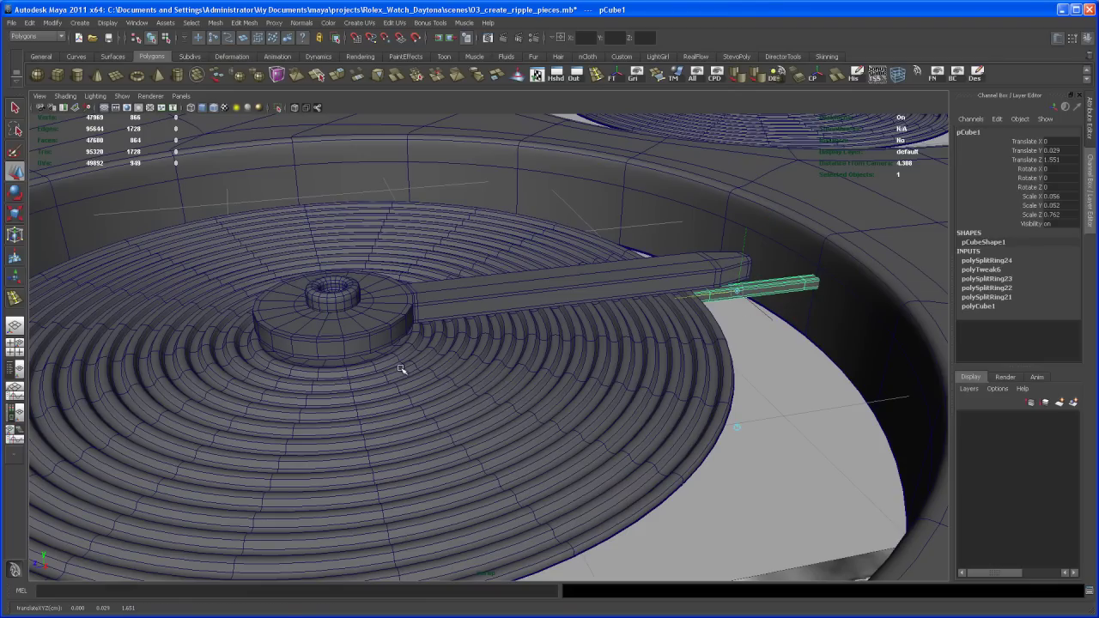
alt+drag(406, 367, 409, 393)
key(v)
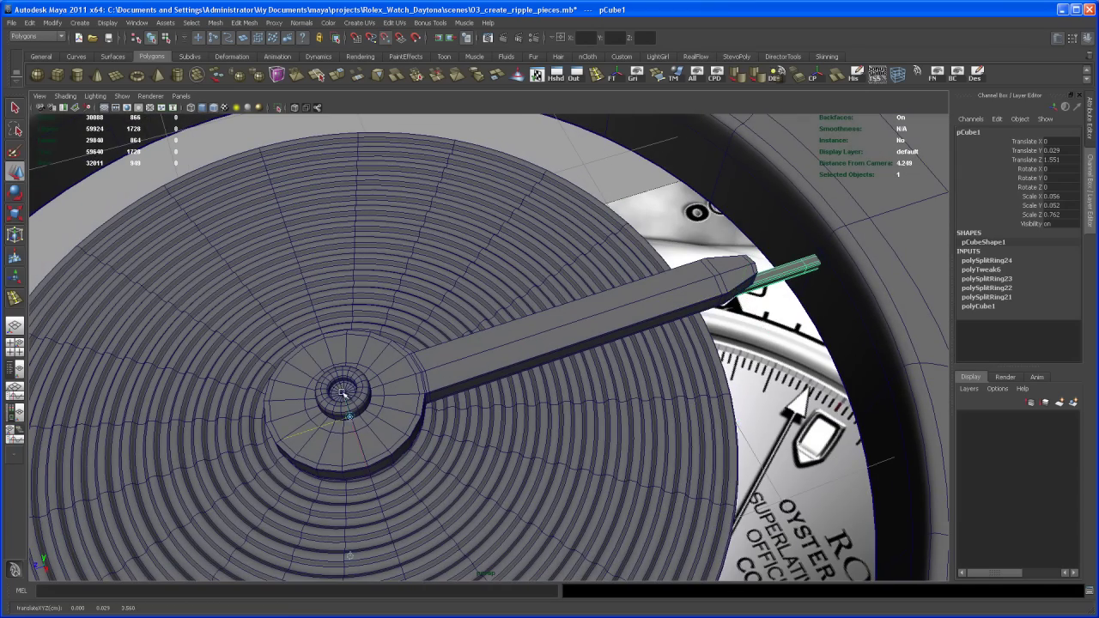
alt+drag(487, 434, 583, 317)
- Rotate the marker bar around the sub-dial centre in the top view and set its Rotate Y to 30
key(space)
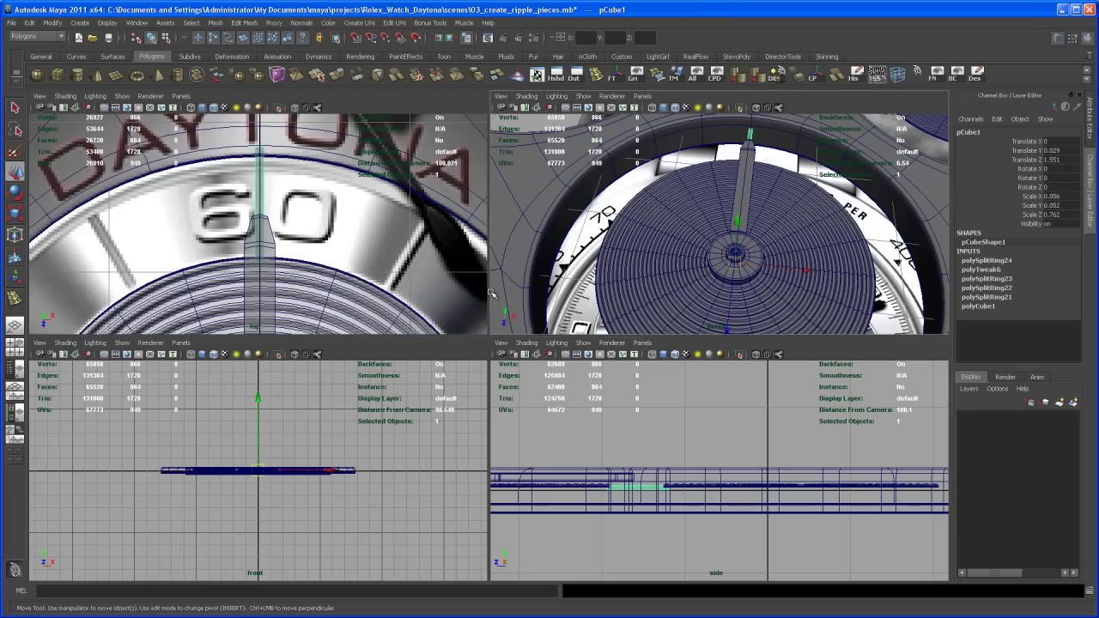
key(space)
alt+right_drag(596, 386, 587, 321)
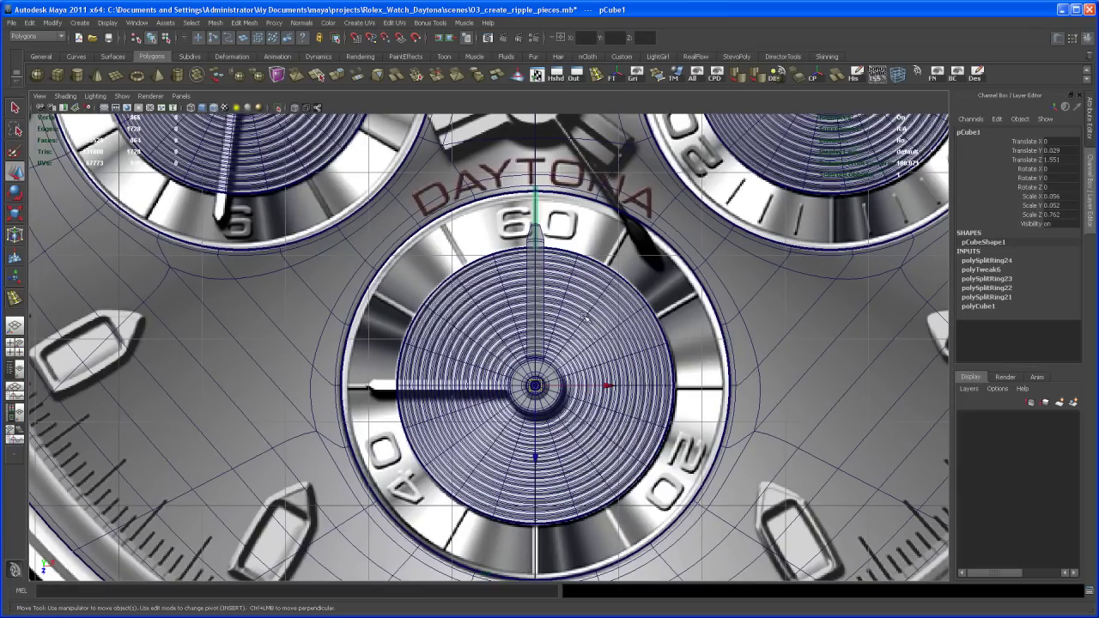
key(e)
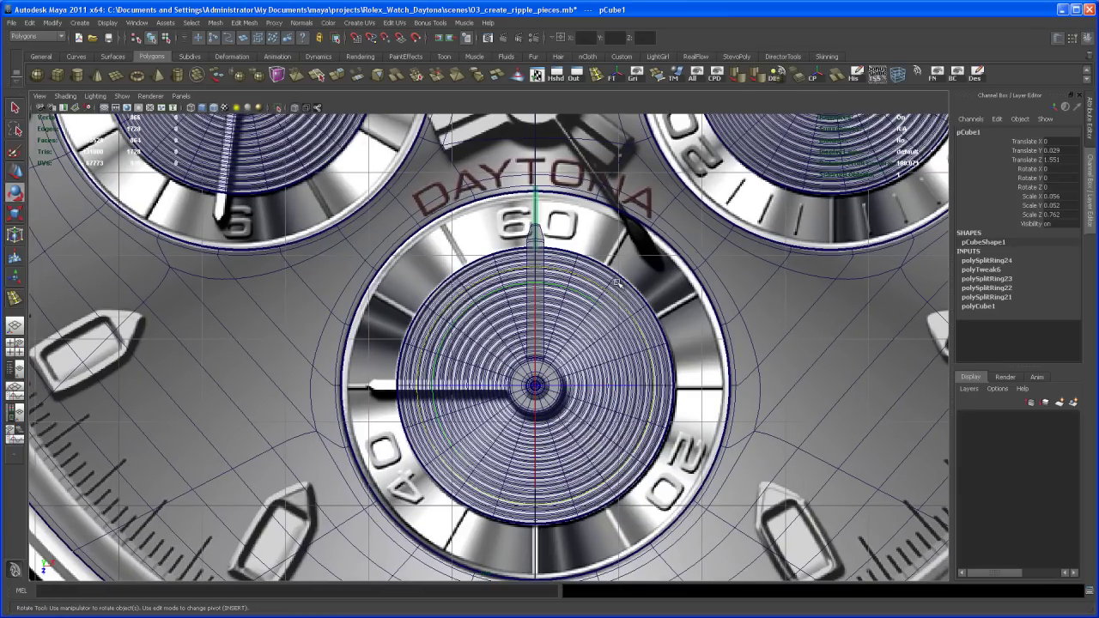
drag(720, 237, 606, 190)
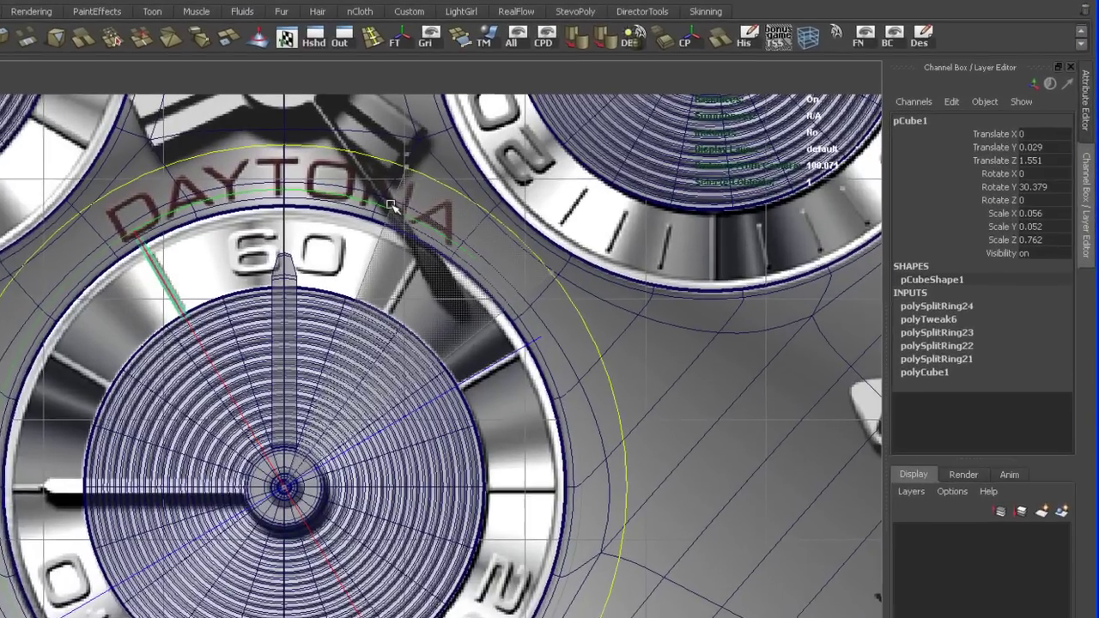
drag(390, 204, 393, 206)
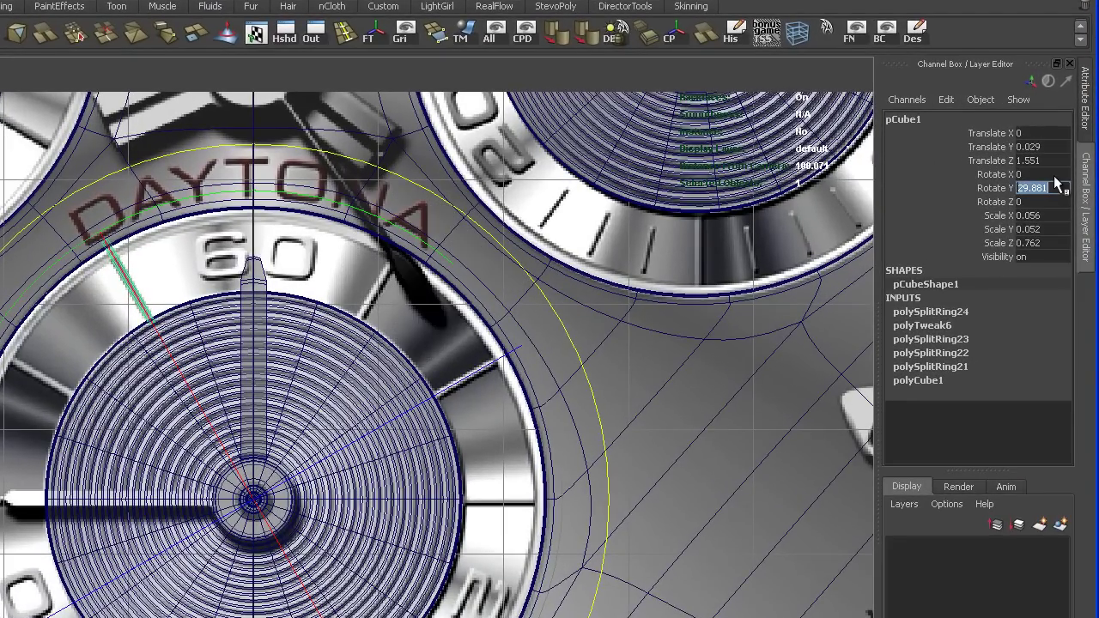
key(Return)
- Duplicate the marker bar and set the copy's Rotate Y to 60
alt+right_drag(399, 373, 432, 395)
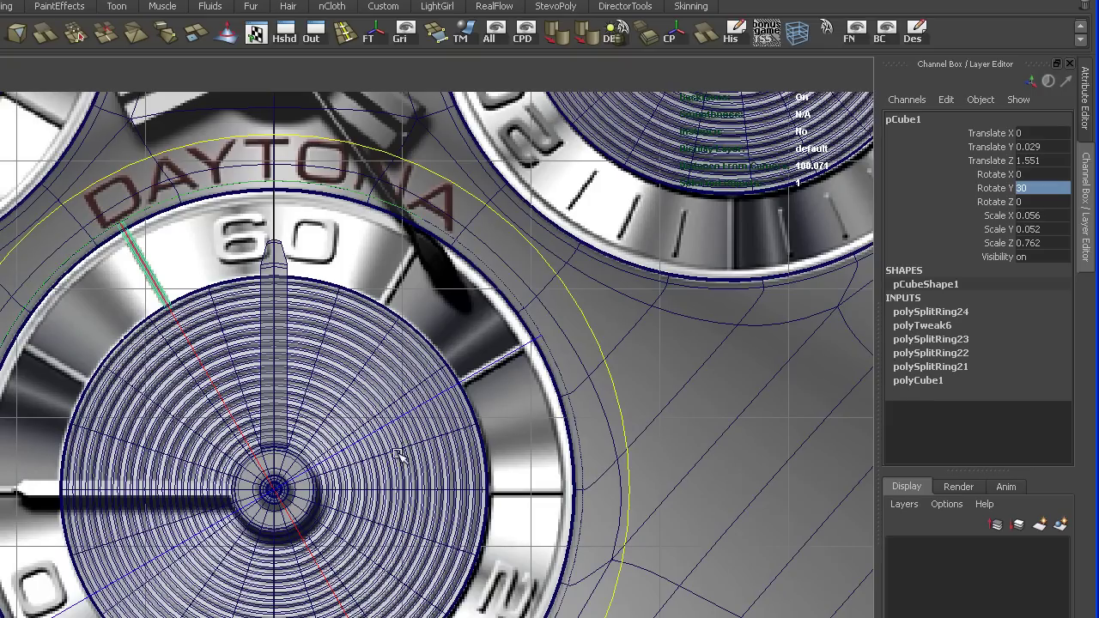
alt+middle_drag(399, 455, 404, 438)
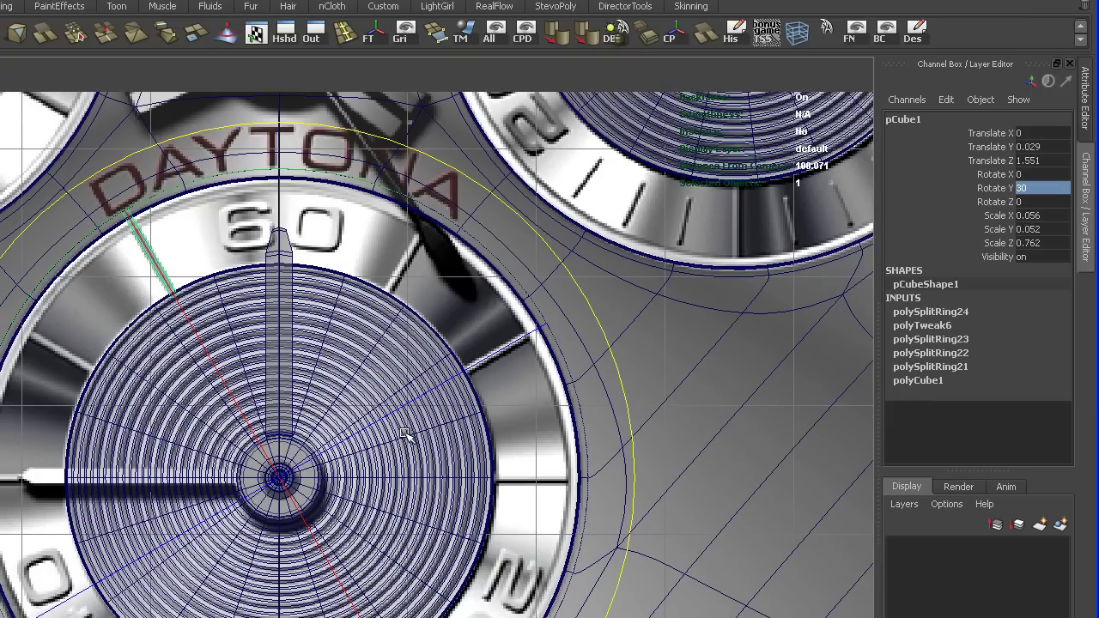
key(shift+d)
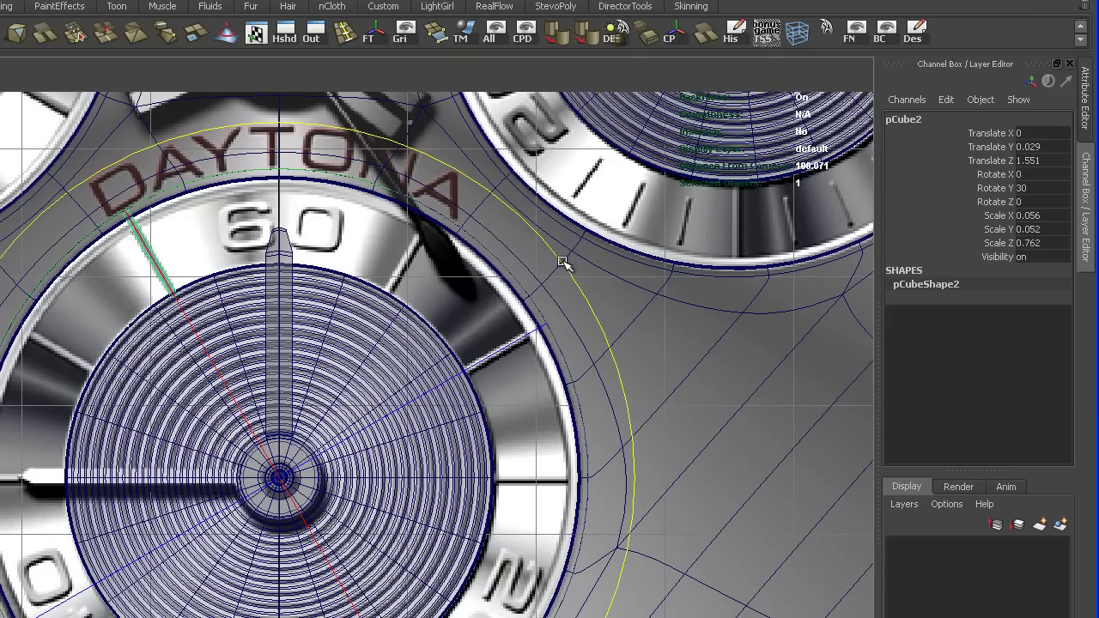
drag(511, 209, 416, 153)
double_click(1061, 189)
key(Return)
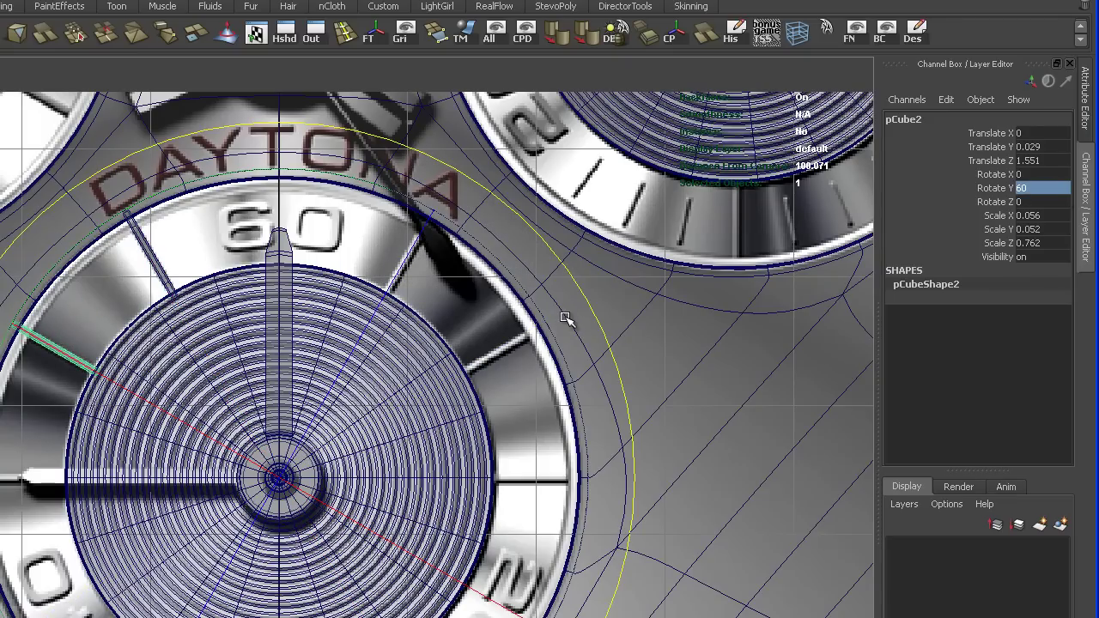
- Duplicate the 60-degree marker bar and set the new copy's Rotate Y to 90
key(ctrl+d)
drag(588, 295, 448, 166)
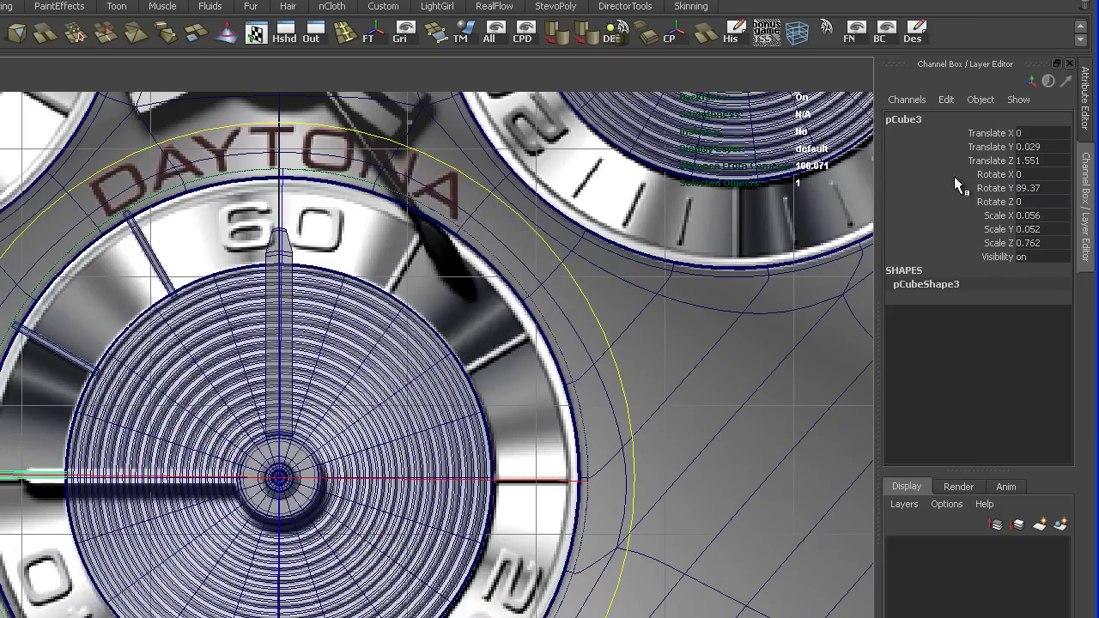
double_click(1063, 187)
text(90)
key(Return)
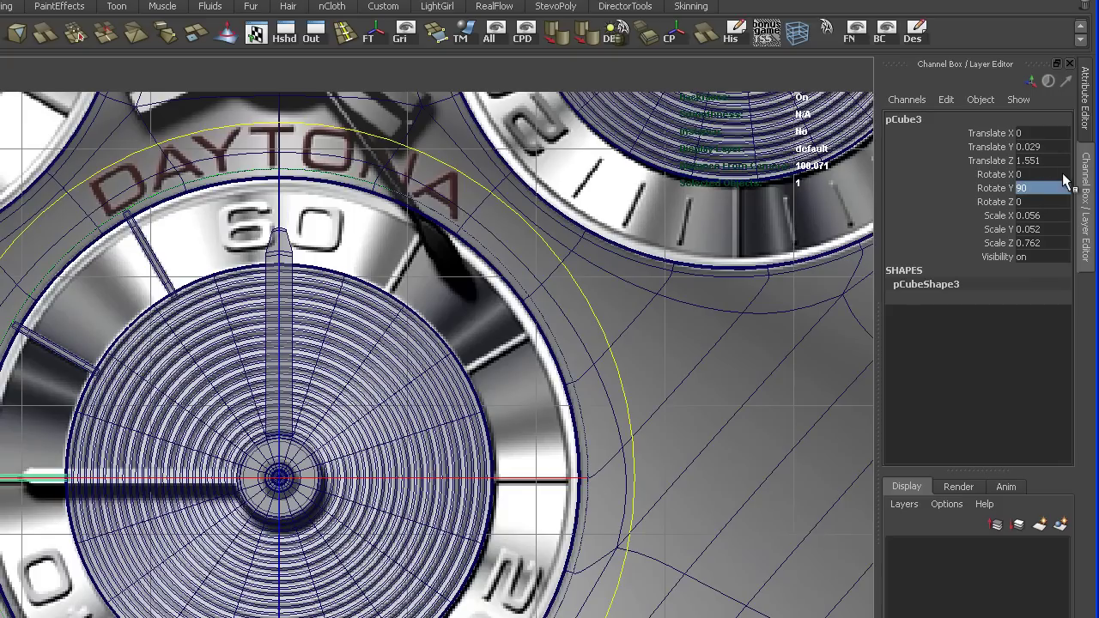
- Duplicate the 90-degree marker bar and set the copy's Rotate Y to 150, skipping the 40 numeral
alt+middle_drag(364, 524, 381, 499)
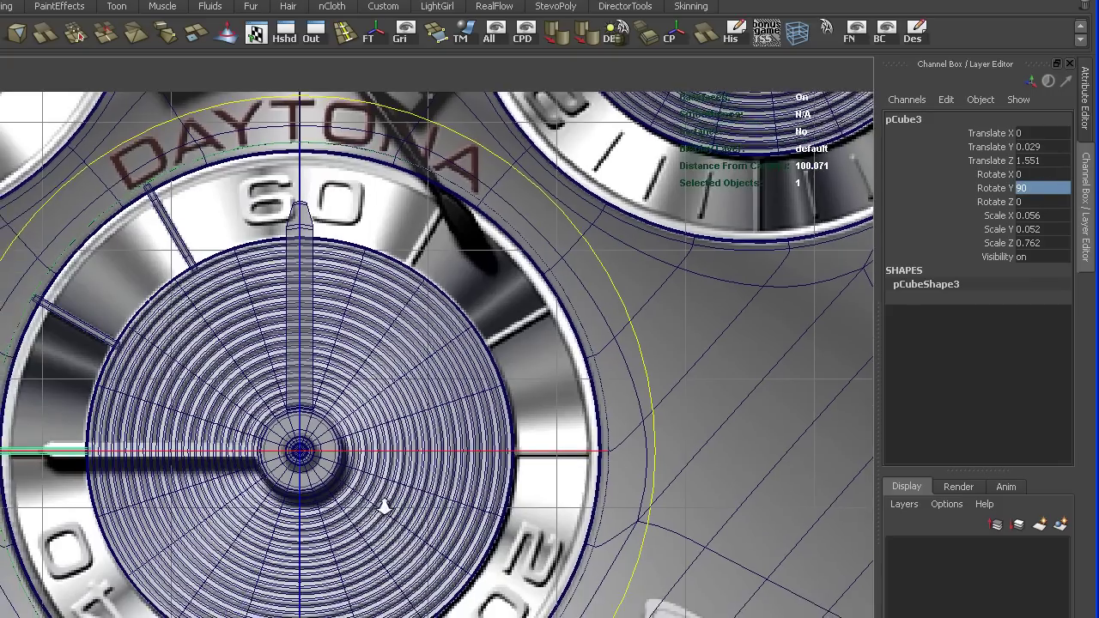
alt+right_drag(381, 500, 383, 523)
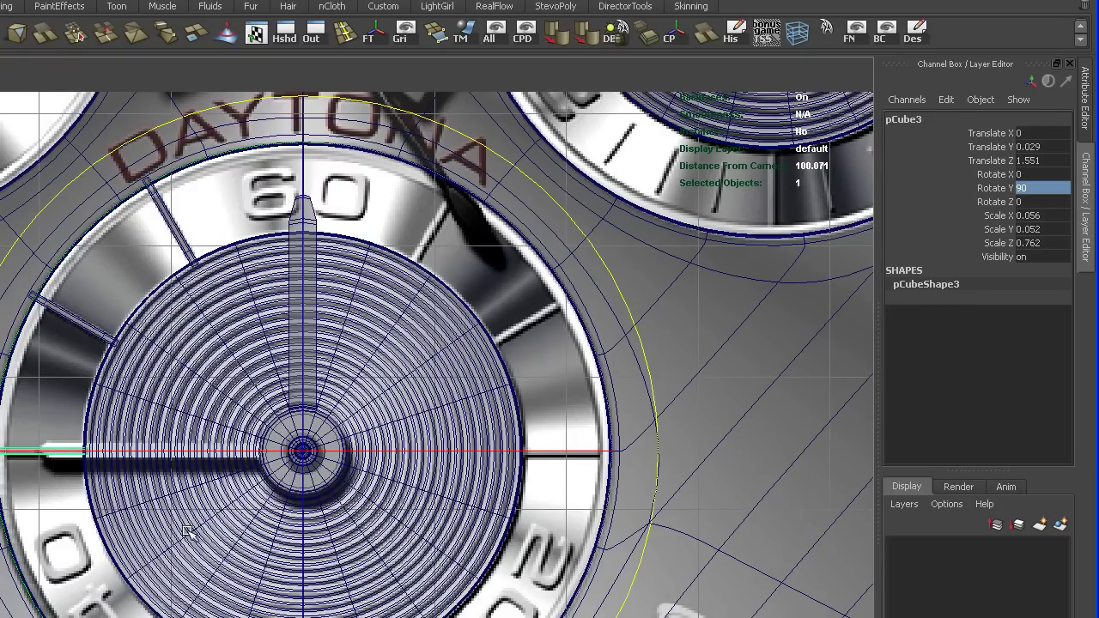
key(ctrl+d)
drag(616, 290, 322, 94)
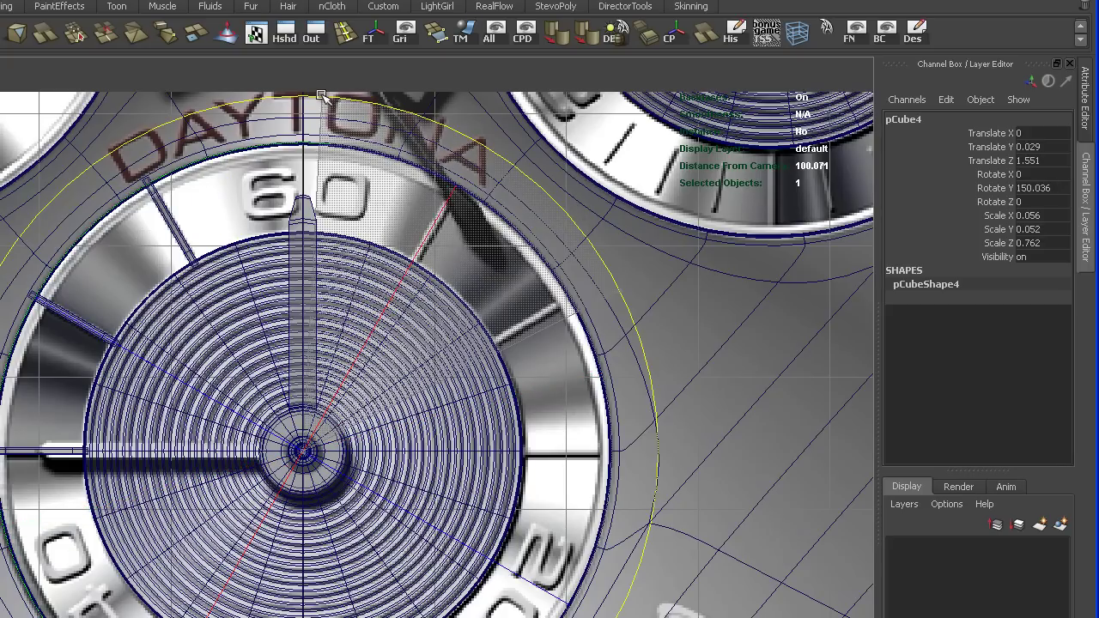
click(1055, 189)
text(15)
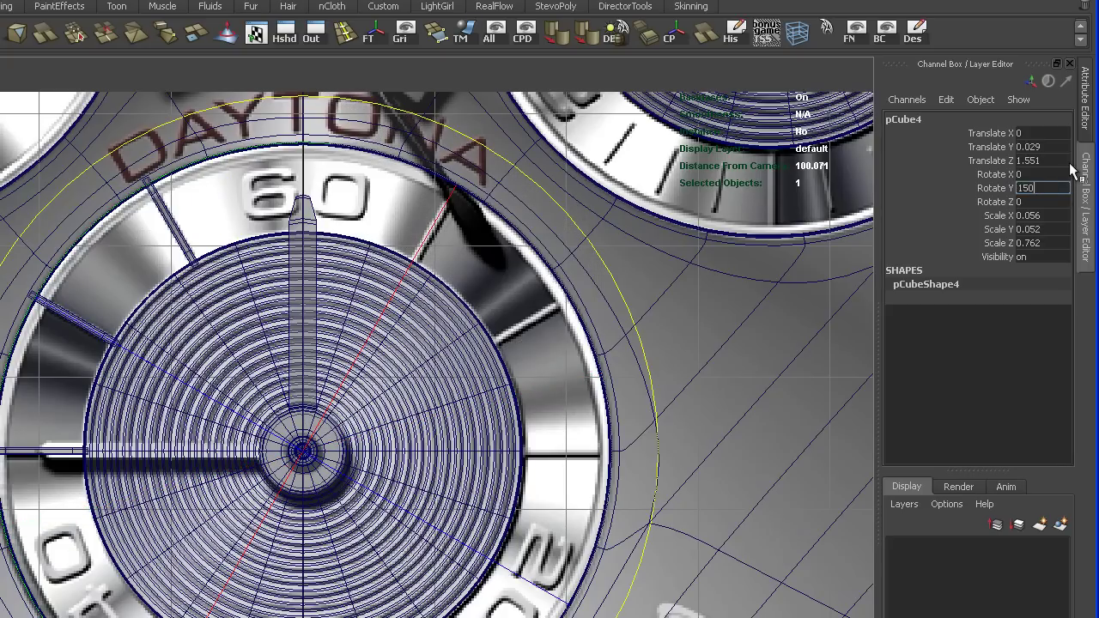
text(0)
key(Return)
- Duplicate the 150-degree marker bar and set the copy's Rotate Y to 180
key(ctrl+d)
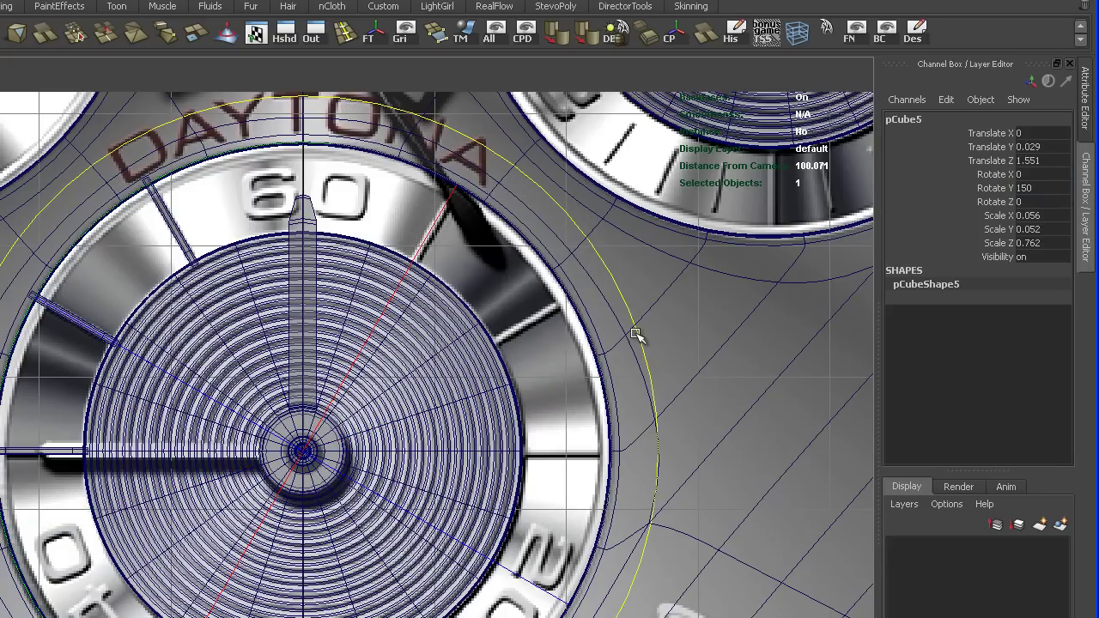
drag(645, 343, 545, 195)
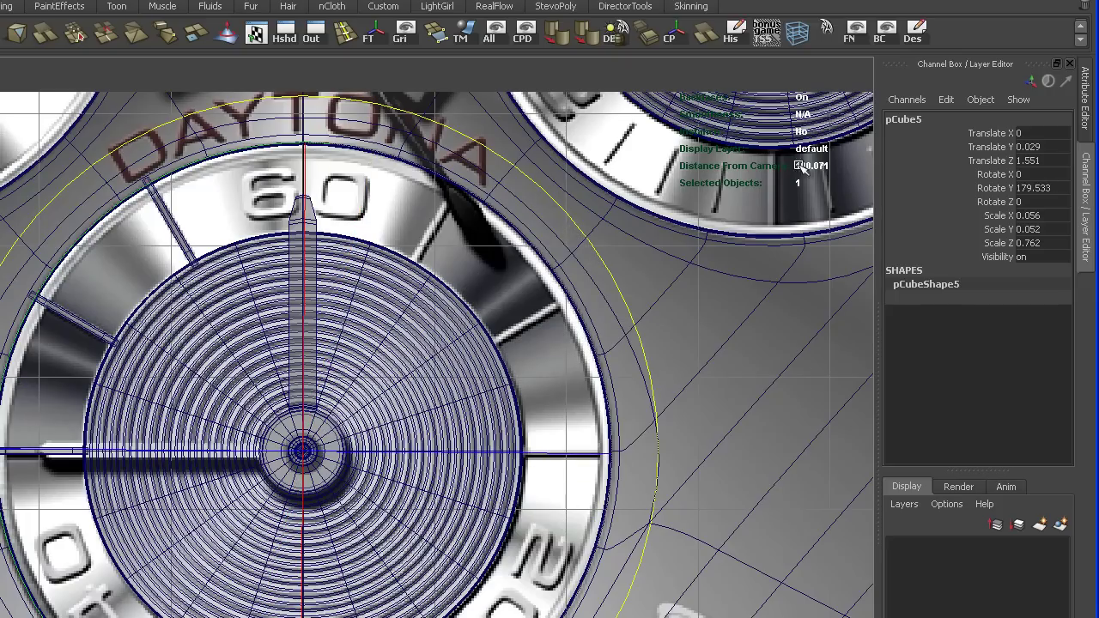
double_click(1060, 187)
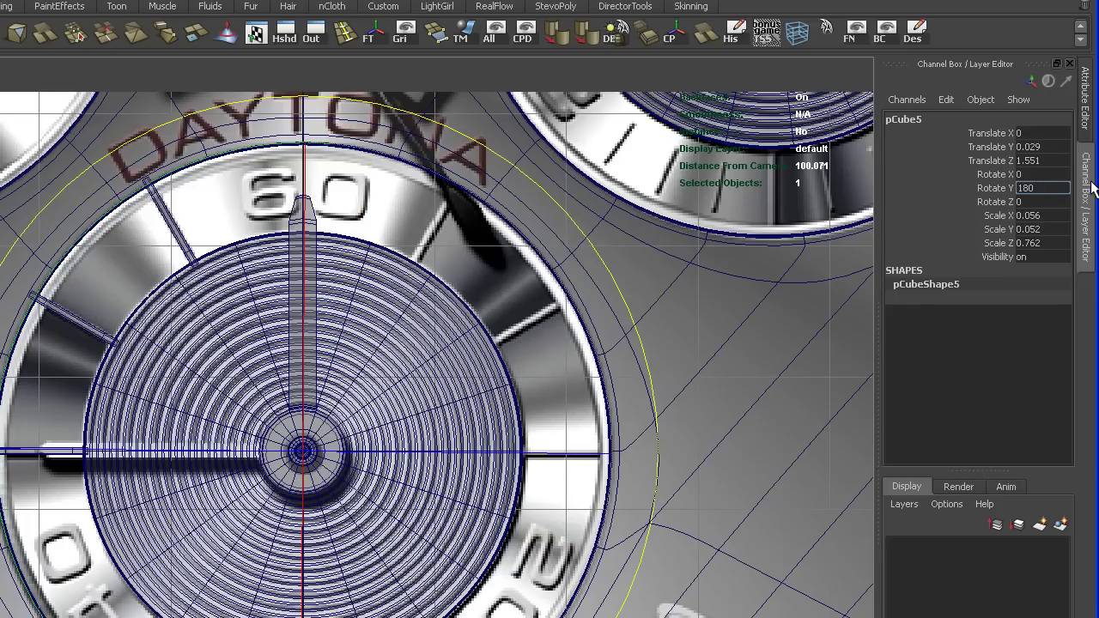
key(Return)
- Duplicate the 180-degree marker bar and set the copy's Rotate Y to 210
key(ctrl+d)
drag(633, 321, 608, 261)
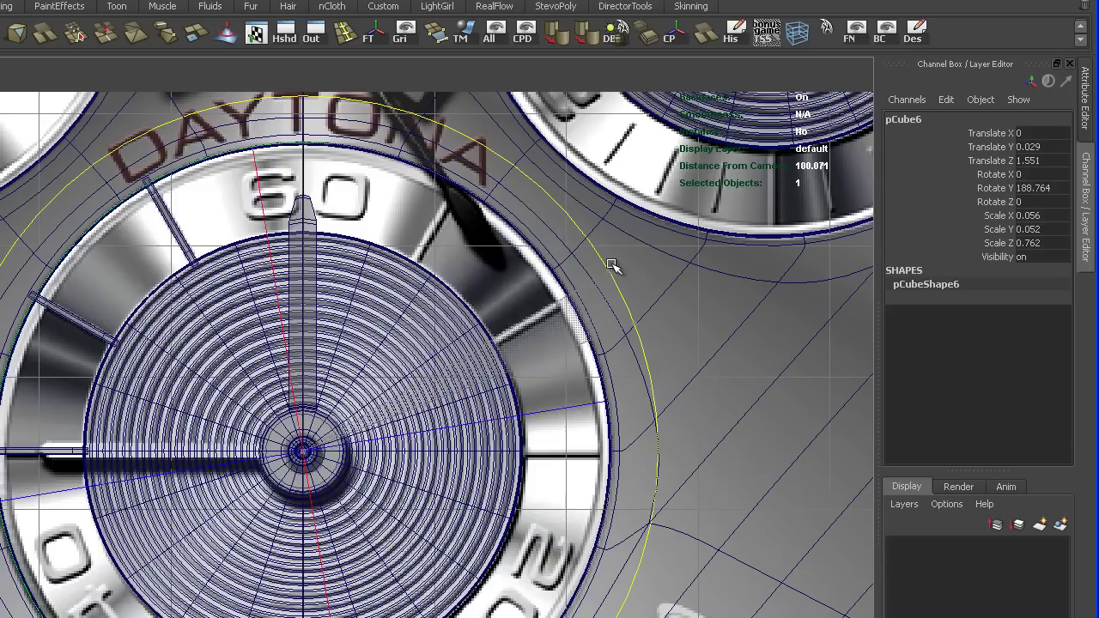
middle_drag(612, 265, 521, 172)
double_click(1059, 187)
text(210)
key(Return)
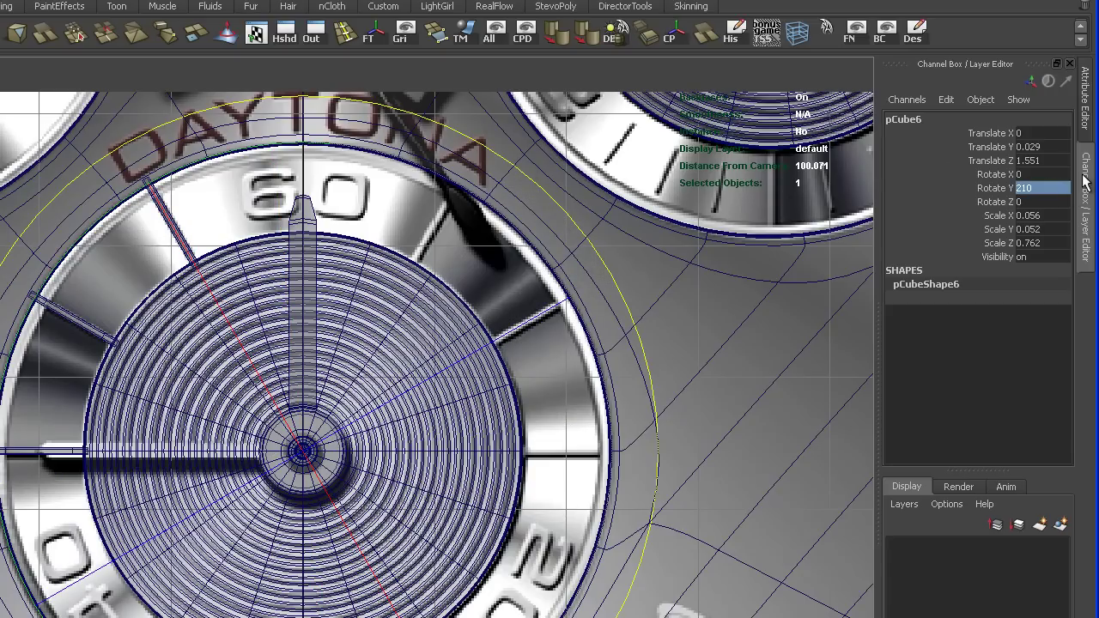
- Duplicate the 210-degree marker bar and set the copy's Rotate Y to 270, skipping the 20 numeral
key(ctrl+d)
middle_drag(658, 344, 395, 103)
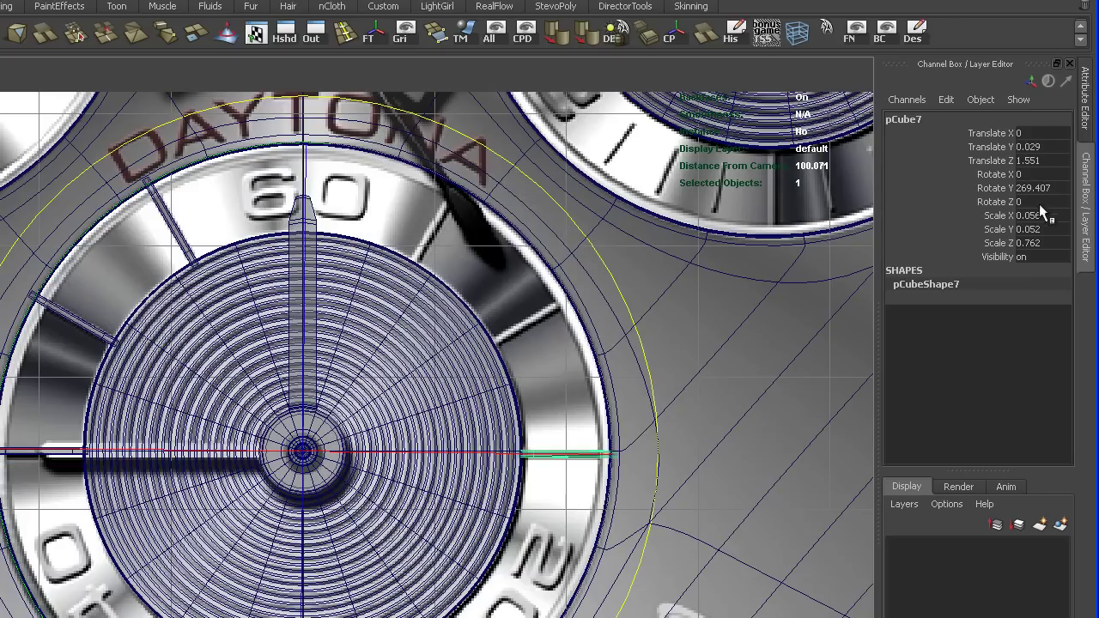
text(270)
key(Return)
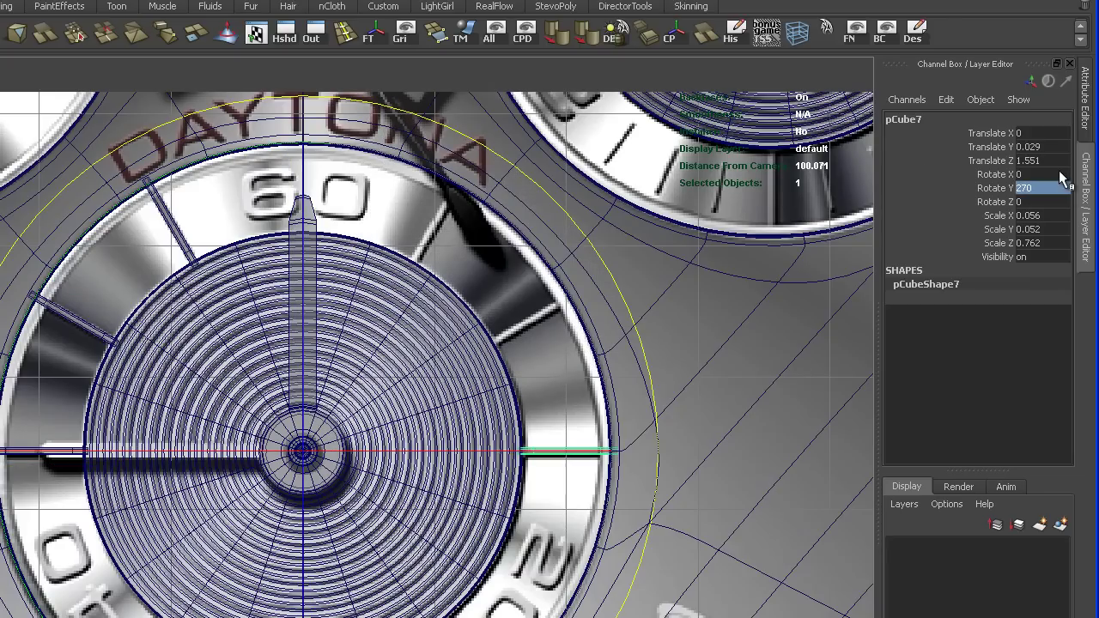
- Duplicate the 270-degree marker bar and set the copy's Rotate Y to -60
key(ctrl+d)
middle_drag(630, 306, 530, 132)
click(1059, 188)
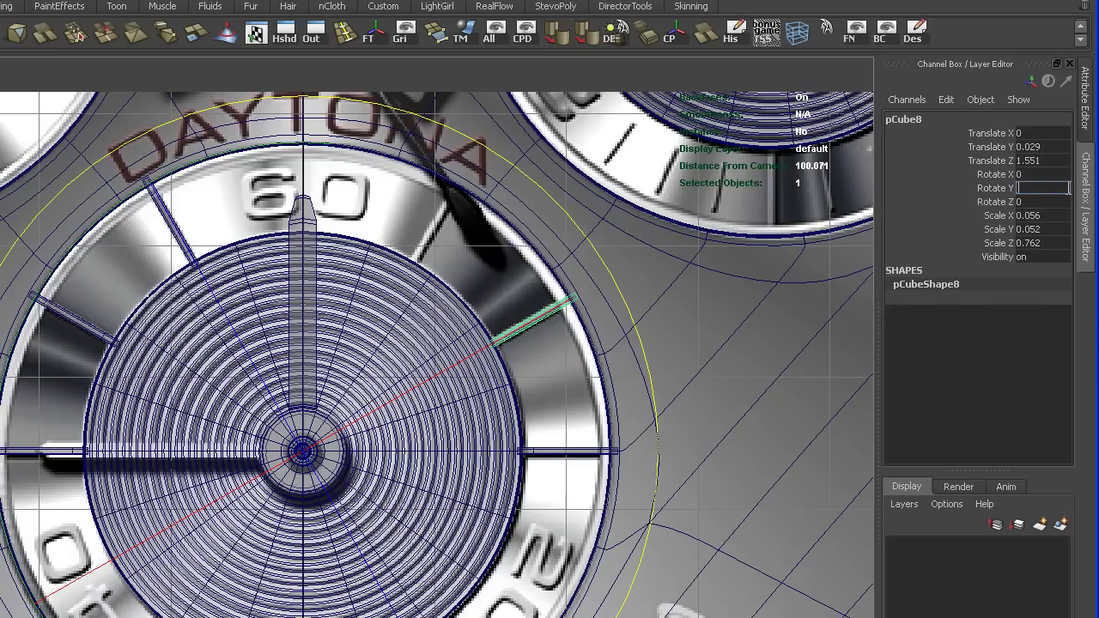
text(-60)
key(Return)
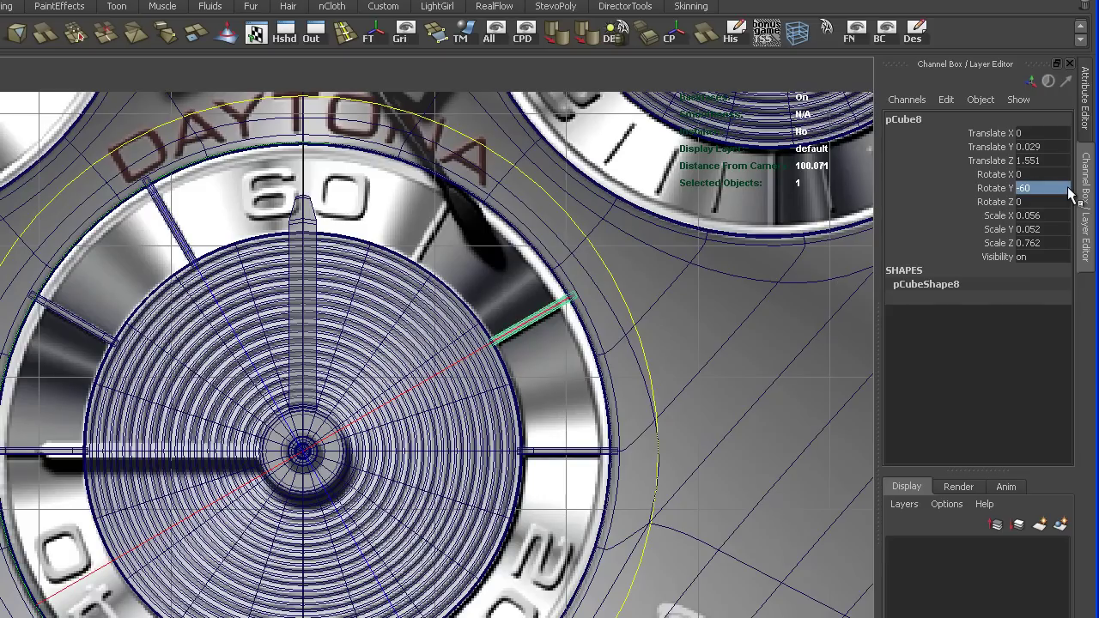
- Duplicate the -60-degree marker bar, set the copy's Rotate Y to -30, and return to the perspective view
key(ctrl+d)
middle_drag(582, 230, 445, 100)
double_click(1060, 188)
text(-30)
key(Return)
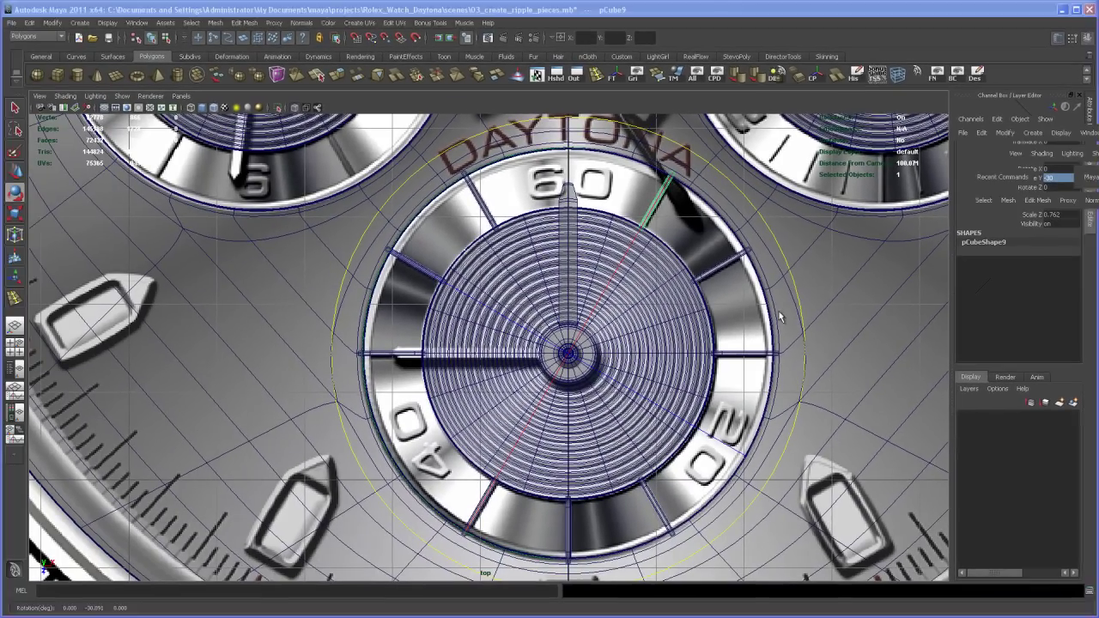
alt+middle_drag(787, 327, 787, 309)
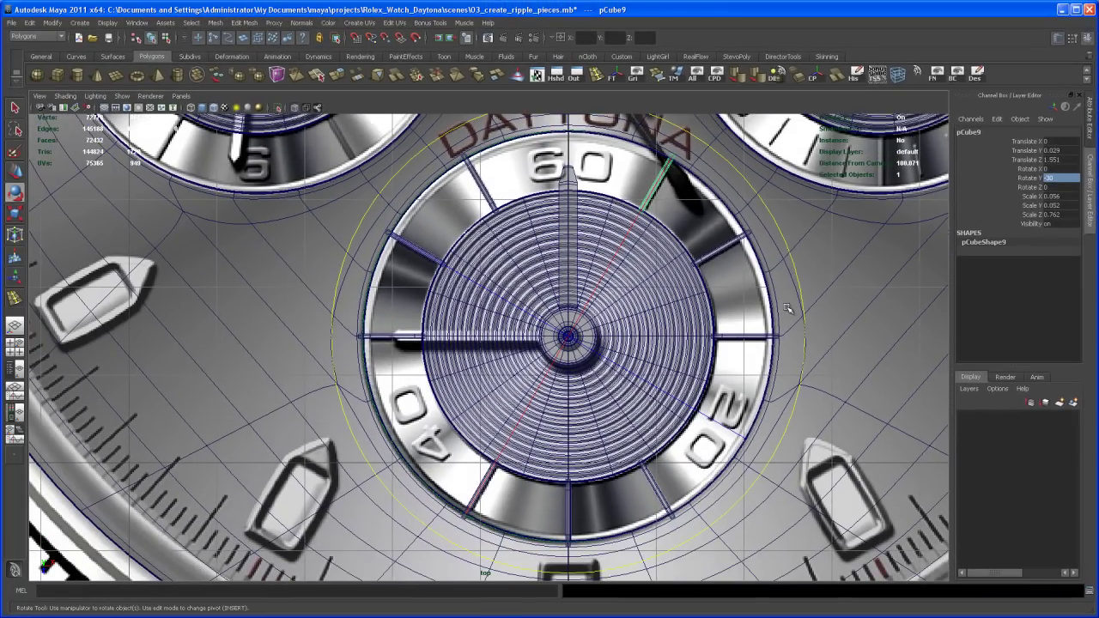
key(space)
key(space)
alt+right_drag(814, 270, 662, 252)
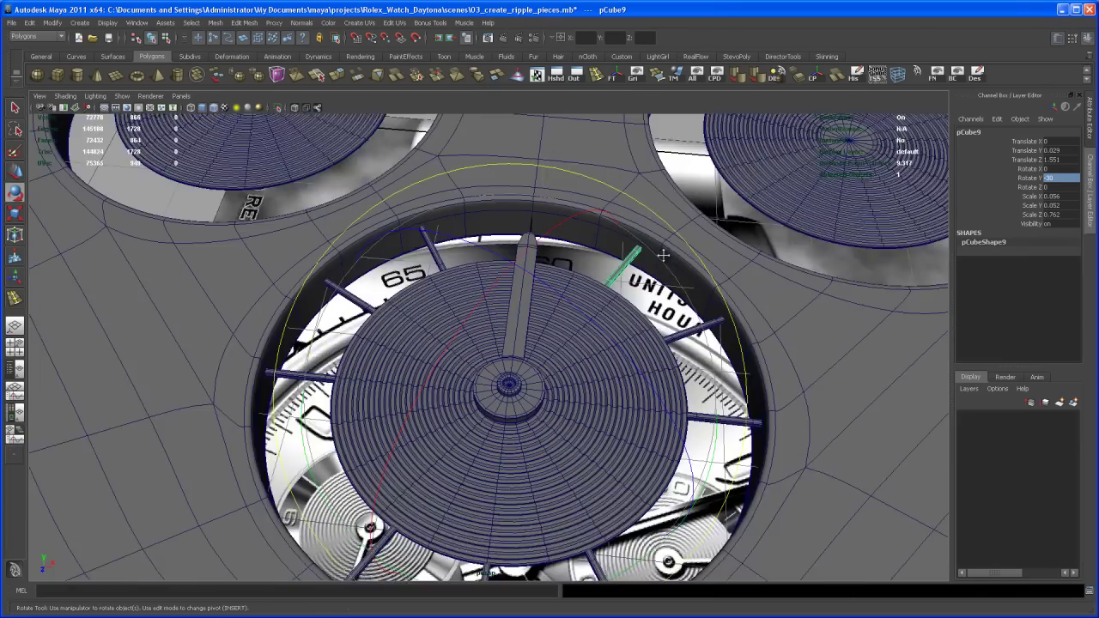
- Deselect the marker bar and examine the completed marker ring and the hand on the lower sub-dial
alt+drag(662, 253, 697, 241)
key(q)
alt+drag(729, 292, 531, 318)
click(680, 339)
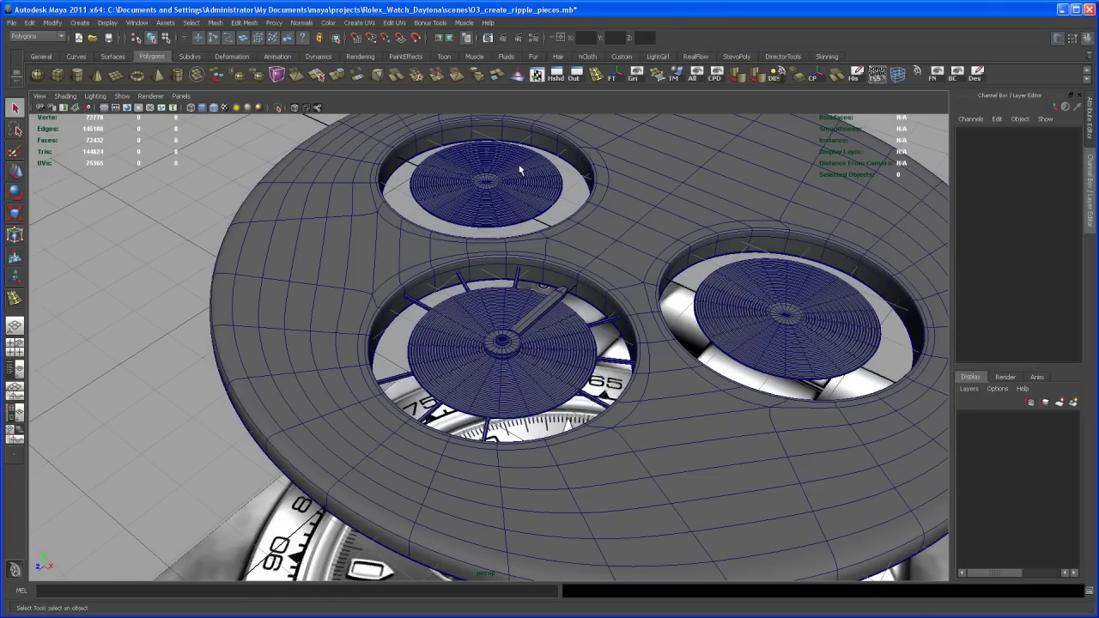
alt+drag(571, 392, 577, 369)
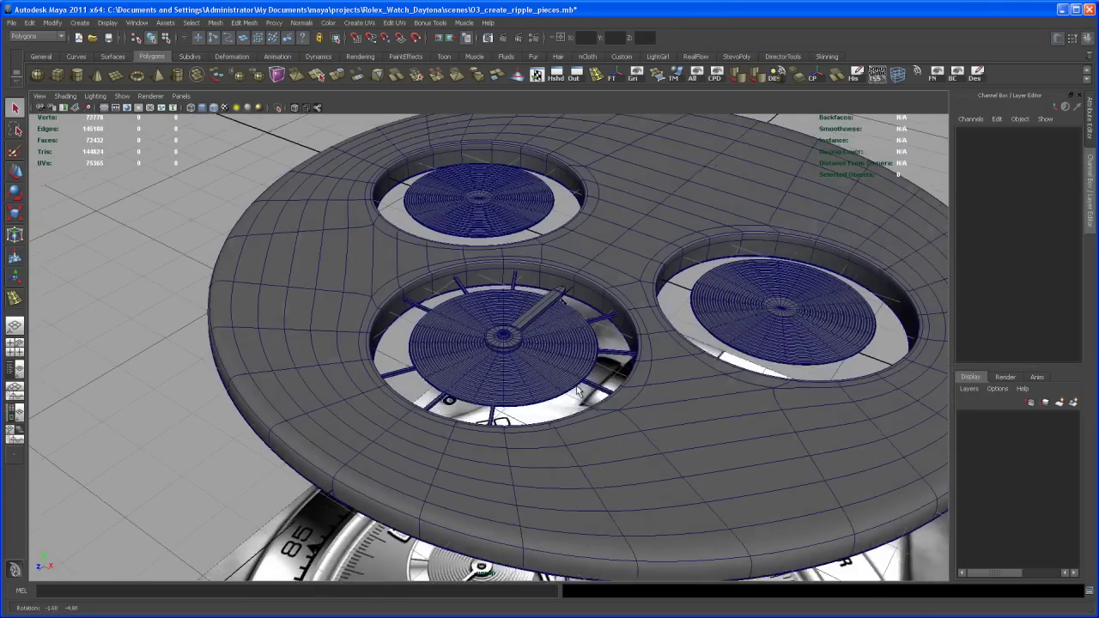
alt+right_drag(576, 369, 614, 378)
alt+drag(613, 378, 665, 439)
alt+right_drag(637, 441, 625, 400)
mouse_move(625, 400)
alt+mouse_down()
mouse_move(628, 364)
mouse_move(632, 413)
alt+mouse_up()
alt+right_drag(632, 414, 615, 427)
mouse_move(615, 427)
alt+mouse_down()
mouse_move(624, 441)
mouse_move(596, 437)
mouse_move(606, 415)
mouse_move(613, 441)
mouse_move(596, 427)
alt+mouse_up()
alt+right_drag(596, 427, 596, 478)
alt+drag(595, 478, 581, 422)
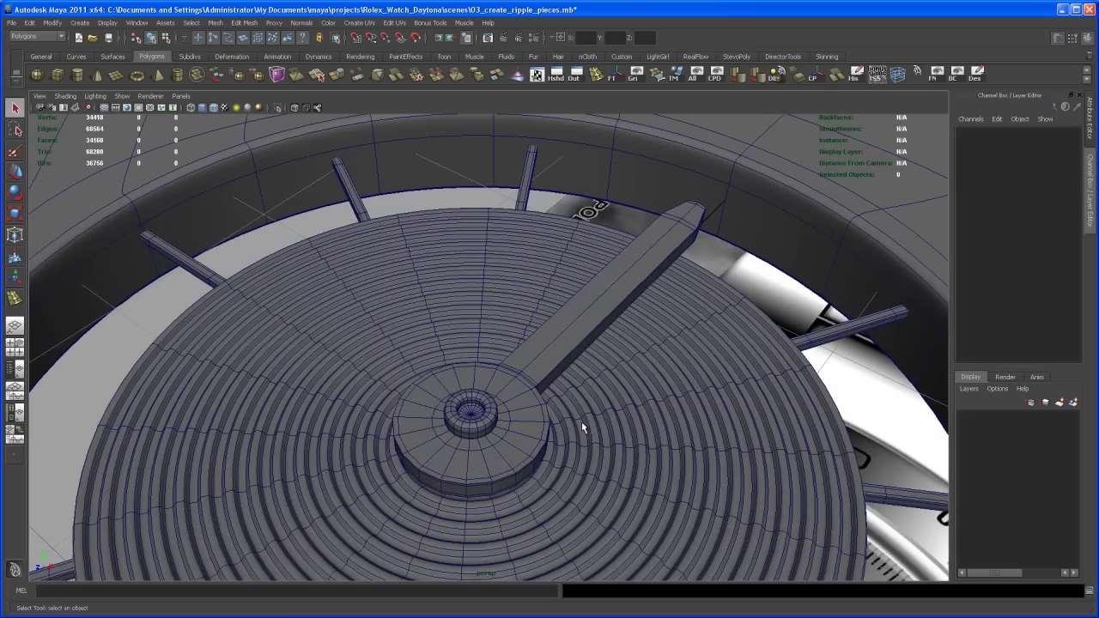
- Select the vertices of the lower sub-dial hand's arm from its tip to the edge rows beside the hub, and scale them down
click(553, 348)
alt+drag(552, 347, 518, 315)
alt+right_drag(518, 314, 611, 288)
drag(588, 248, 775, 374)
alt+drag(709, 361, 660, 283)
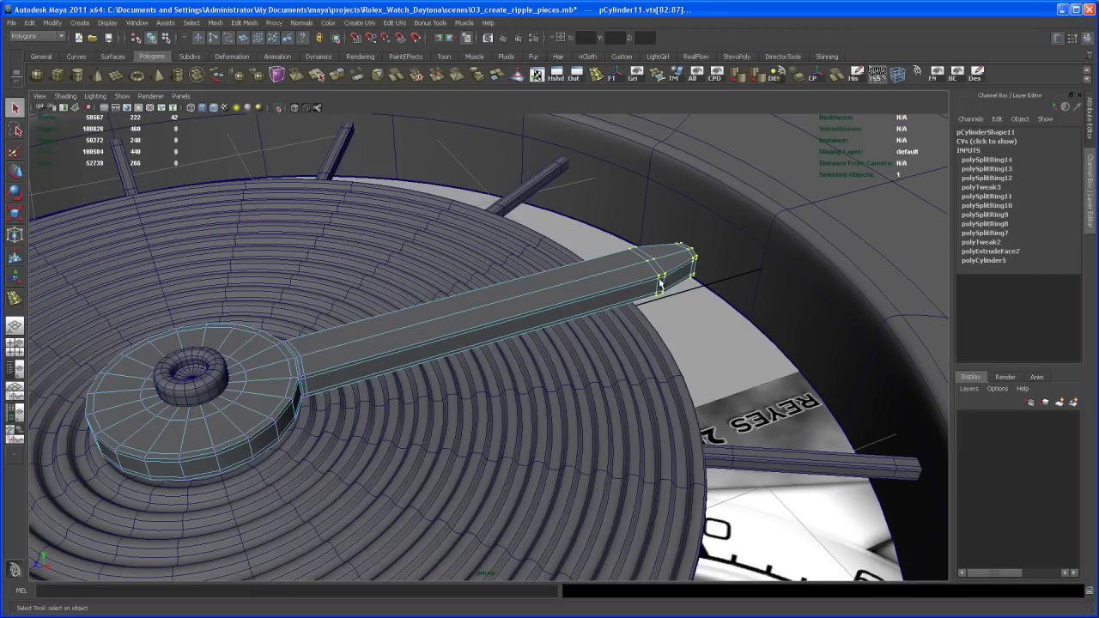
ctrl+right_drag(654, 264, 677, 251)
alt+middle_drag(469, 344, 653, 335)
alt+right_drag(652, 335, 694, 405)
alt+middle_drag(695, 404, 585, 410)
mouse_move(585, 410)
alt+right_down()
mouse_move(595, 417)
mouse_move(600, 398)
alt+right_up()
alt+middle_drag(599, 398, 579, 372)
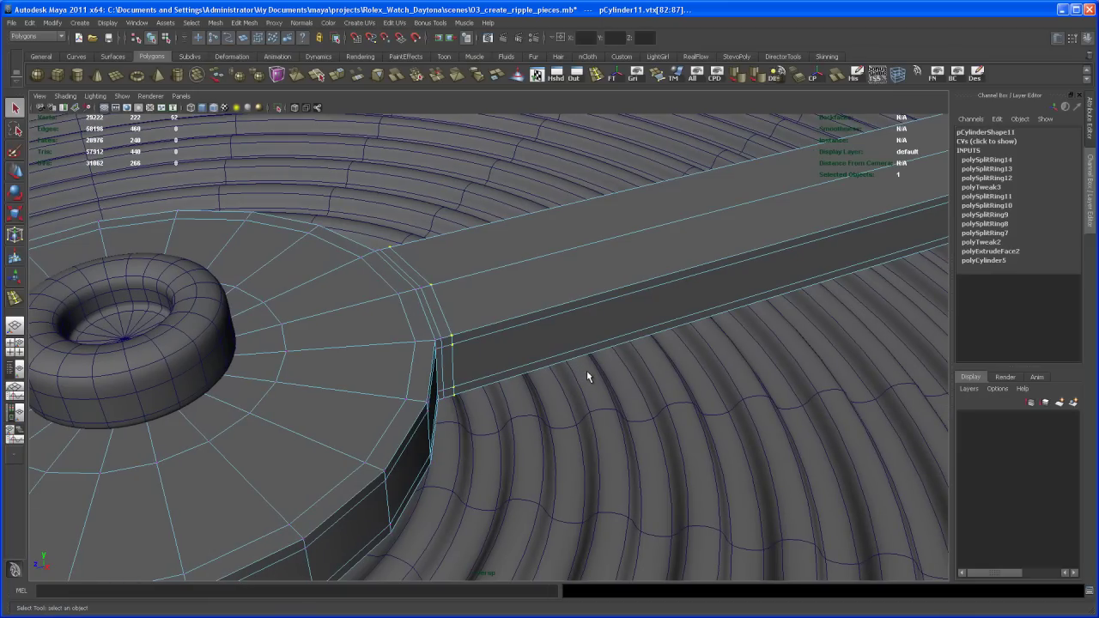
key(g)
alt+drag(524, 316, 404, 324)
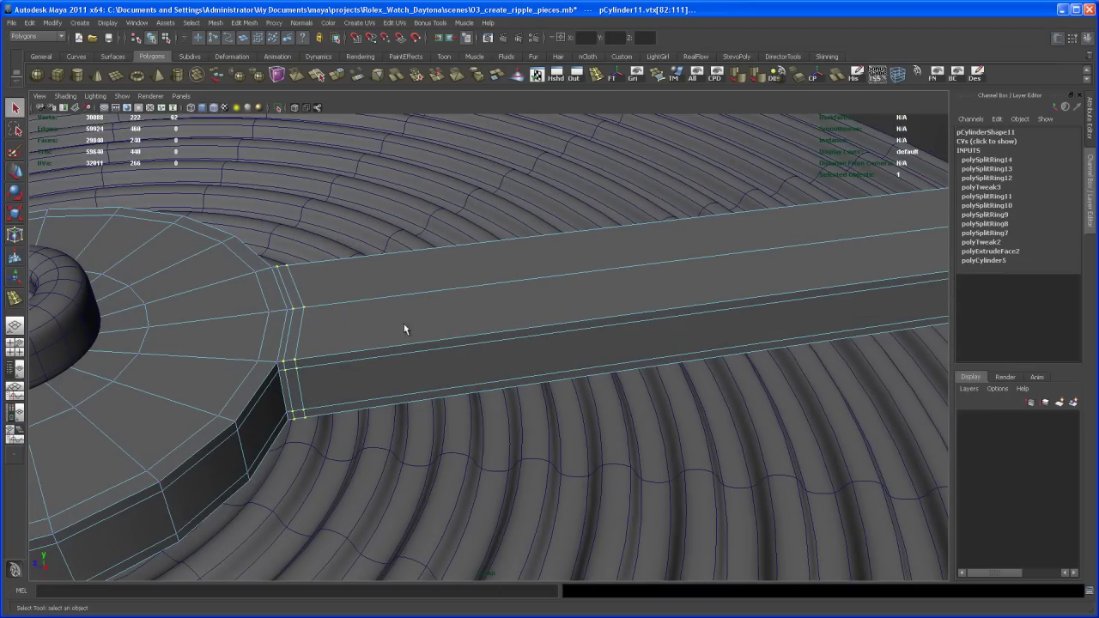
alt+right_drag(708, 274, 409, 355)
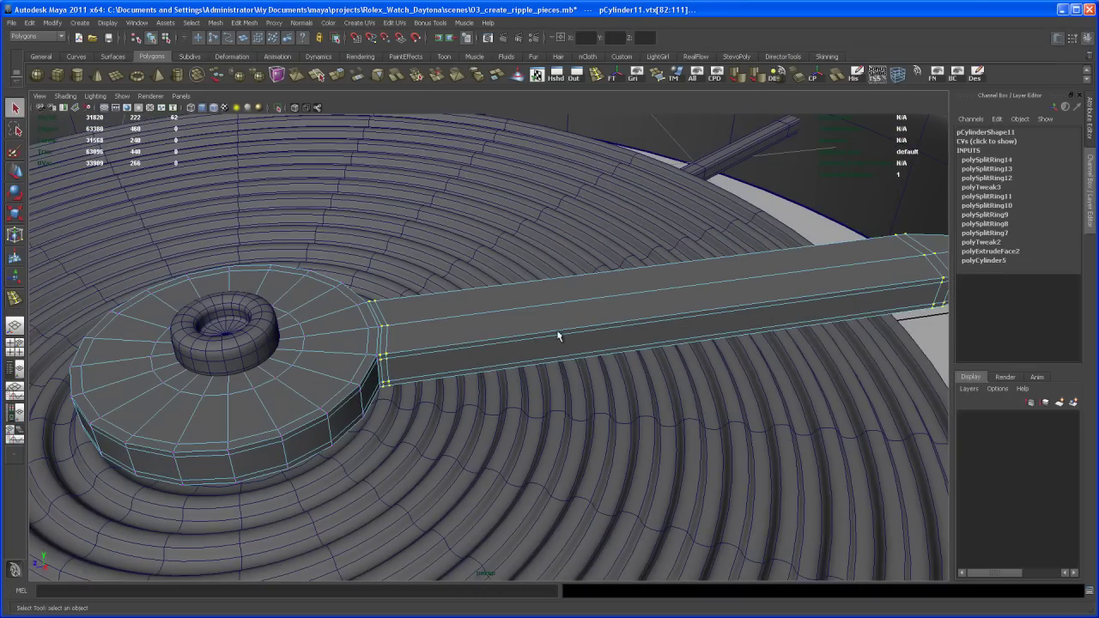
alt+drag(815, 302, 700, 347)
key(r)
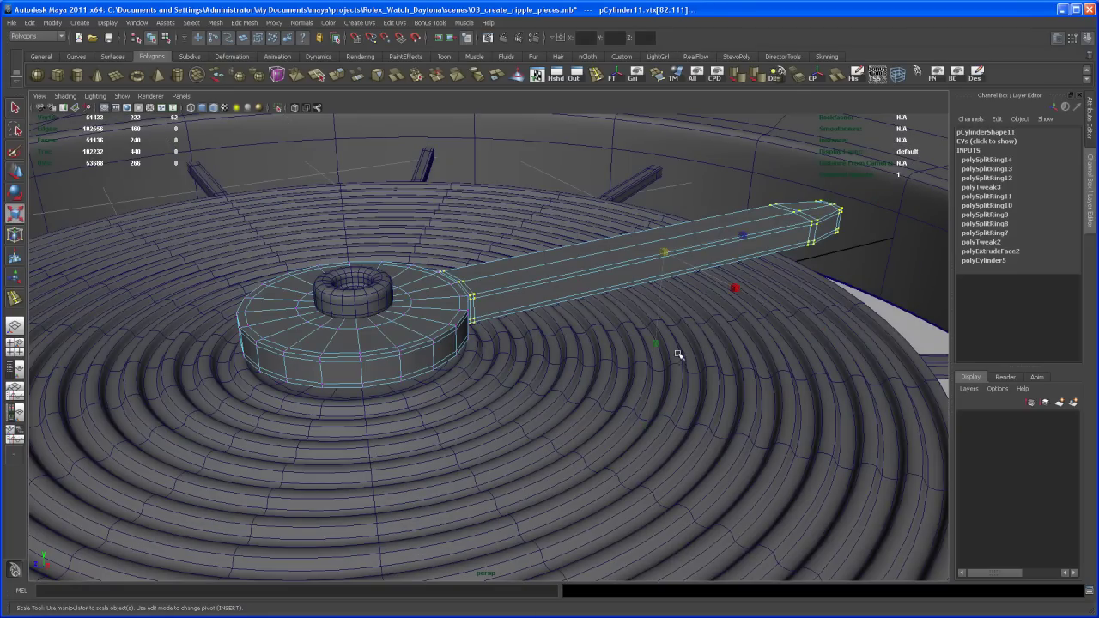
mouse_move(656, 342)
mouse_down()
mouse_move(658, 303)
mouse_move(642, 343)
mouse_up()
- Select the two edge loops at the base of the hand's arm and move them along the arm back against the round hub
alt+middle_drag(642, 343, 655, 323)
alt+drag(655, 323, 611, 345)
right_drag(595, 339, 594, 325)
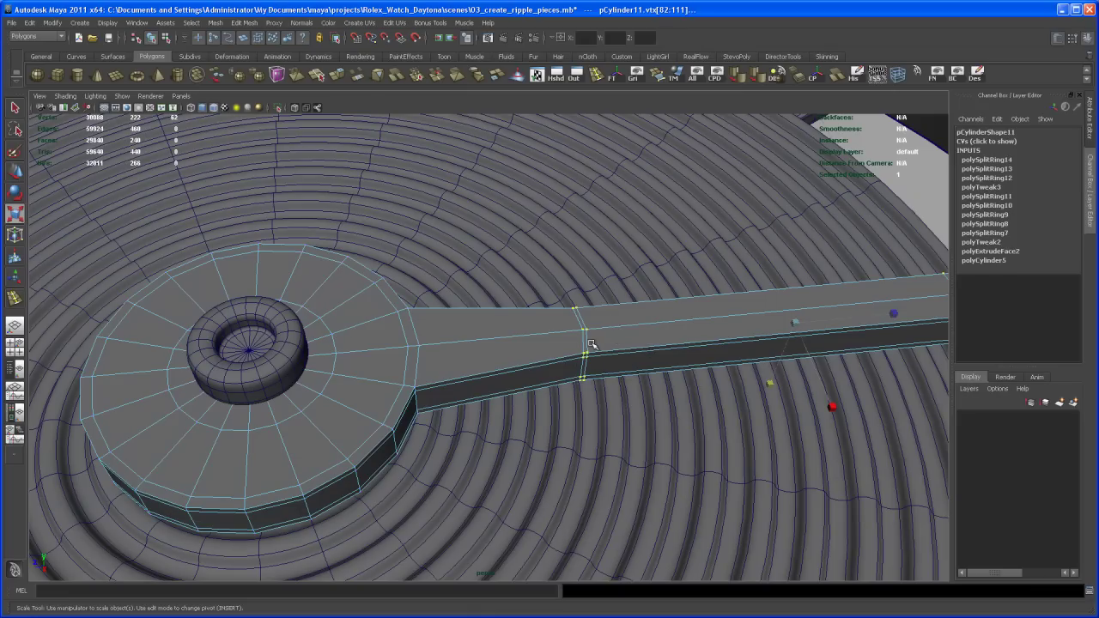
key(q)
click(590, 344)
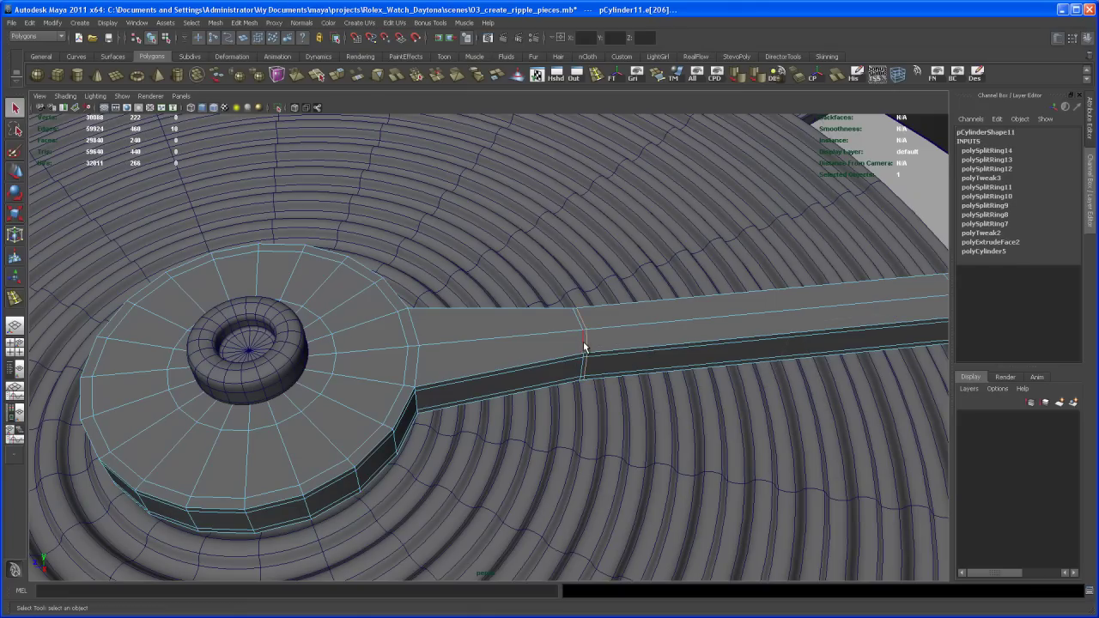
alt+drag(561, 340, 603, 364)
key(w)
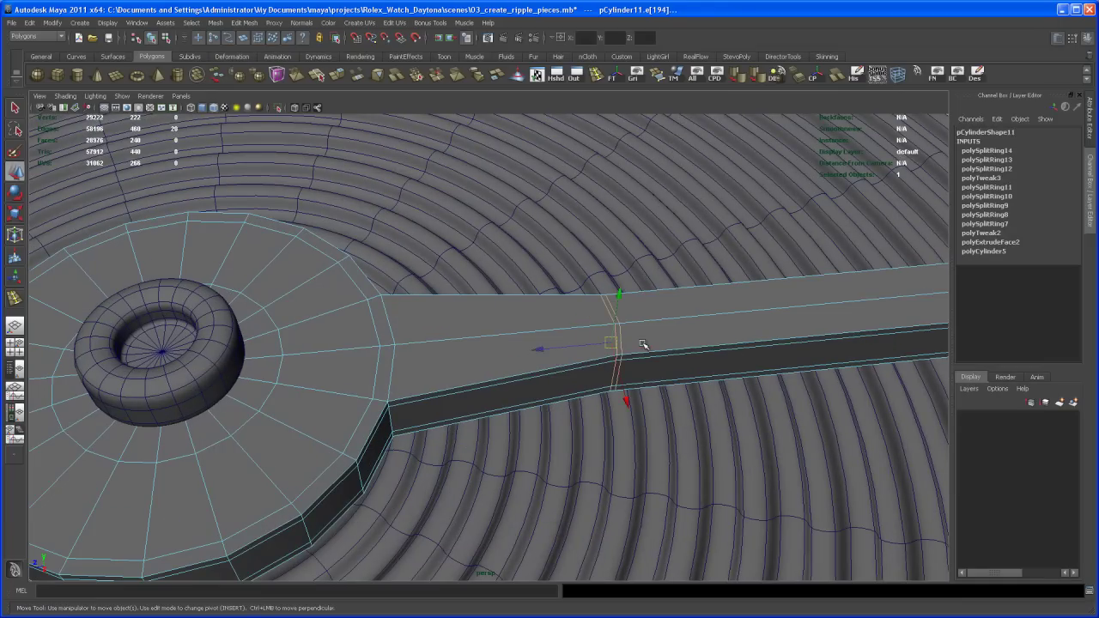
alt+drag(545, 395, 583, 343)
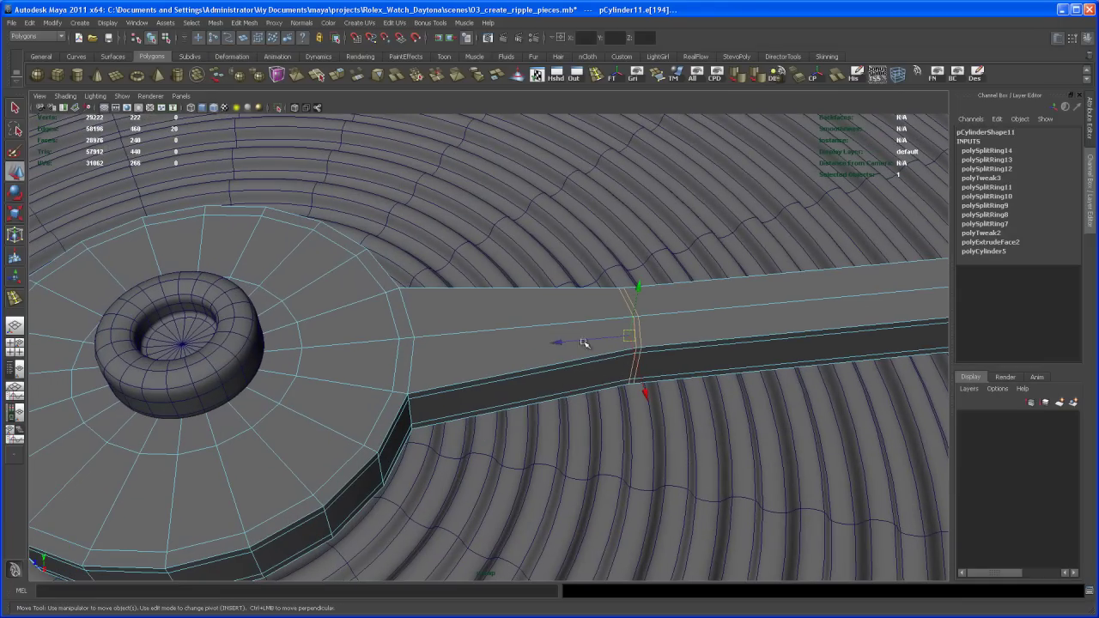
middle_drag(558, 343, 350, 361)
scroll(554, 328, down, 2)
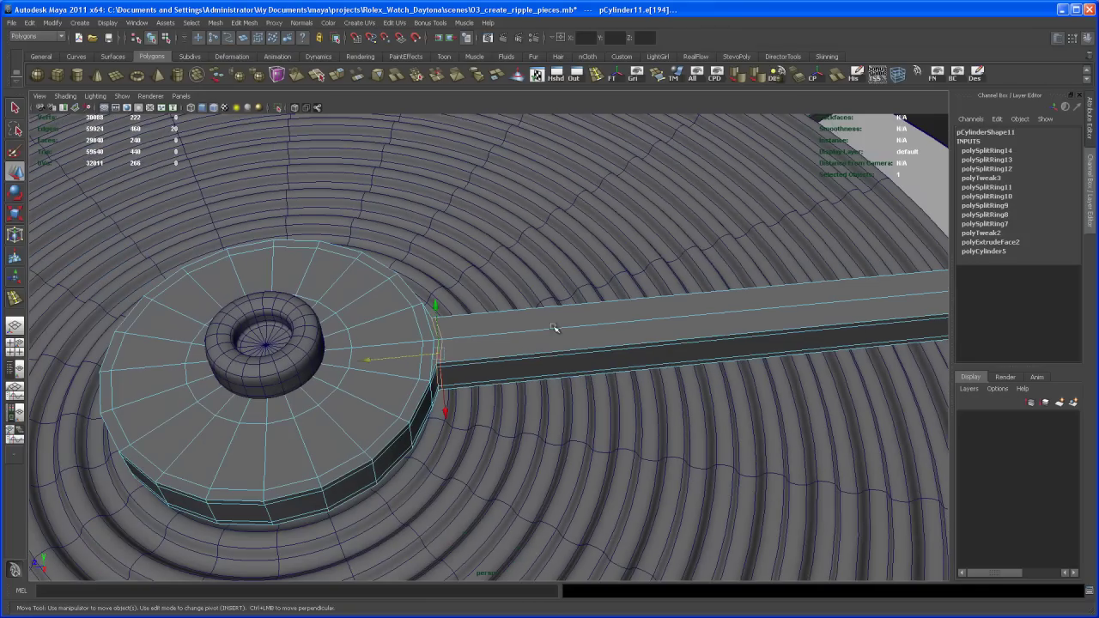
- Return the hand to object mode, preview it with smoothing, and examine its edges and the joint between arm and hub
right_drag(568, 335, 581, 336)
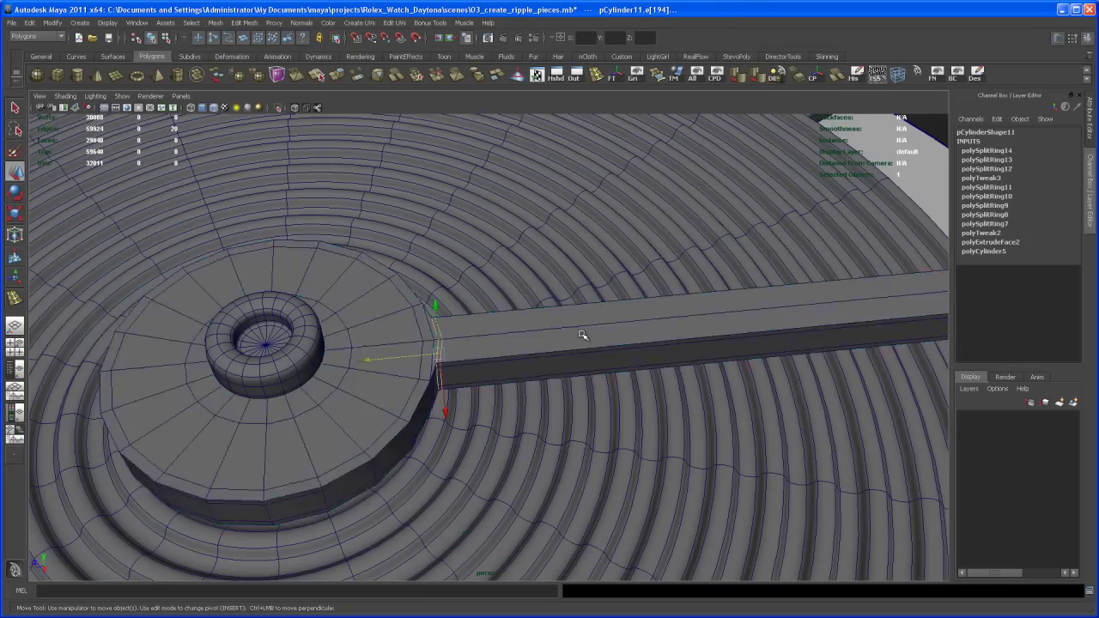
key(f)
alt+drag(566, 332, 690, 322)
key(3)
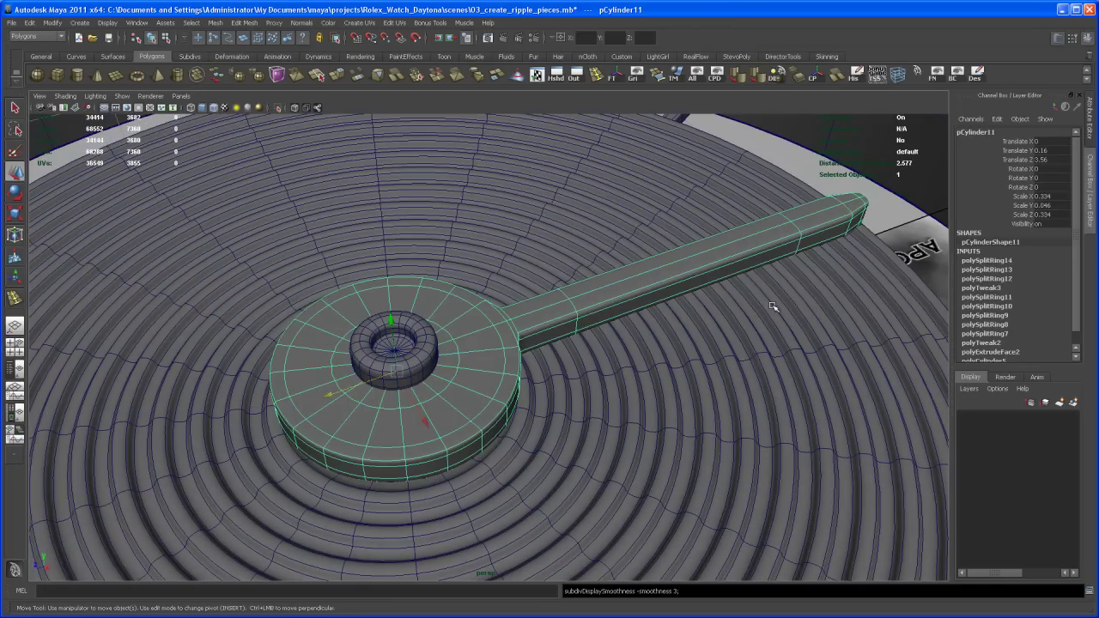
alt+drag(790, 285, 856, 230)
click(885, 209)
alt+right_drag(885, 209, 611, 262)
alt+drag(611, 262, 726, 337)
alt+right_drag(726, 338, 672, 351)
alt+drag(672, 351, 589, 354)
alt+right_drag(589, 354, 604, 409)
alt+drag(603, 410, 566, 429)
alt+right_drag(567, 429, 725, 545)
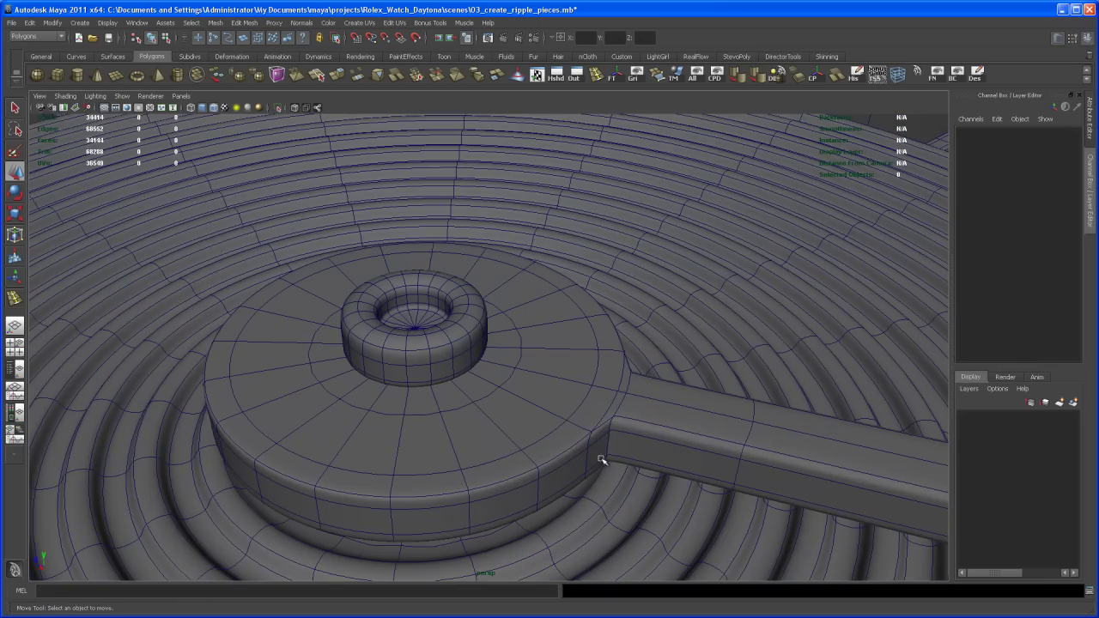
alt+right_drag(652, 429, 611, 309)
- Restore the hand's unsmoothed display and deselect it
click(630, 333)
alt+right_drag(666, 353, 566, 345)
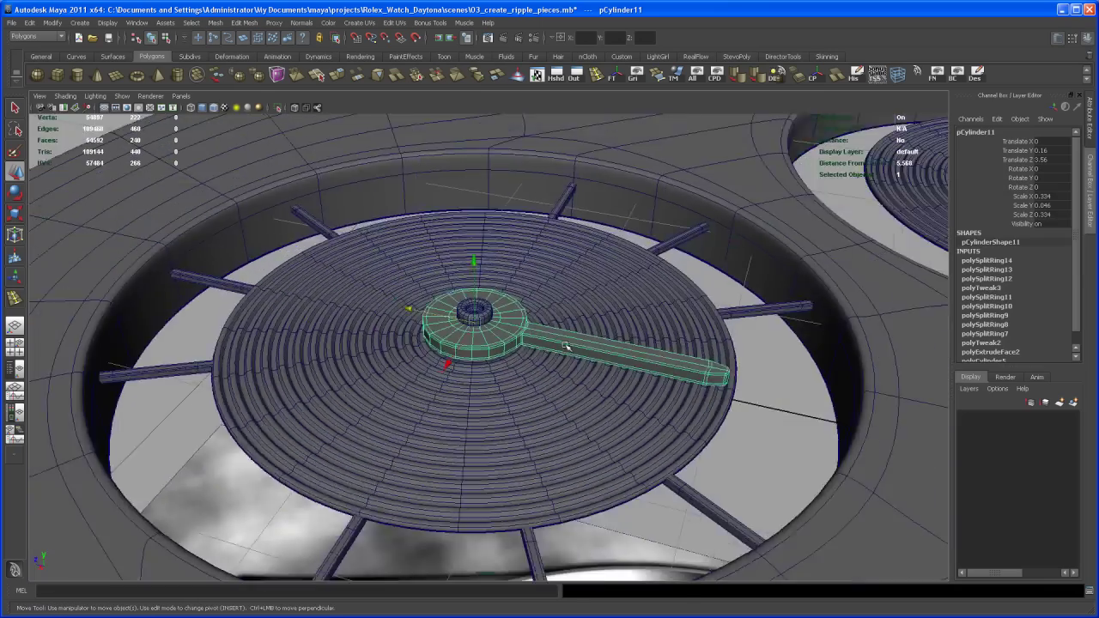
alt+drag(566, 345, 693, 346)
alt+right_drag(694, 346, 604, 300)
alt+drag(603, 299, 623, 405)
click(699, 402)
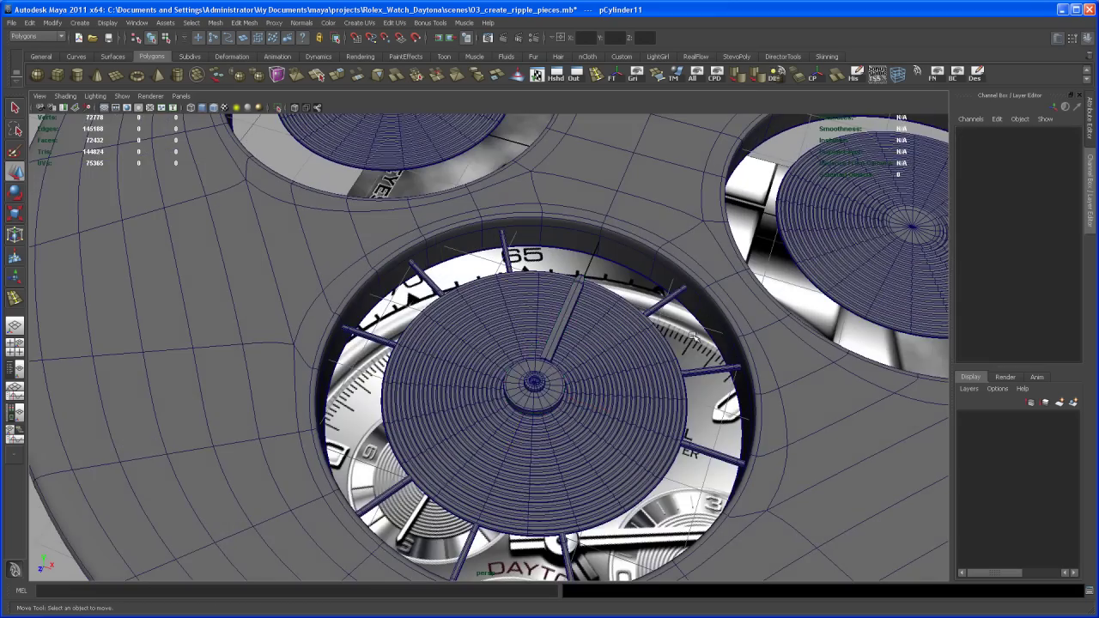
- Examine the dial and its three sub-dials against the watch reference image to compare the remaining details
alt+right_drag(669, 369, 576, 341)
alt+middle_drag(576, 341, 593, 356)
alt+right_drag(593, 355, 582, 368)
alt+drag(581, 367, 556, 387)
alt+right_drag(558, 390, 582, 446)
alt+middle_drag(582, 446, 589, 368)
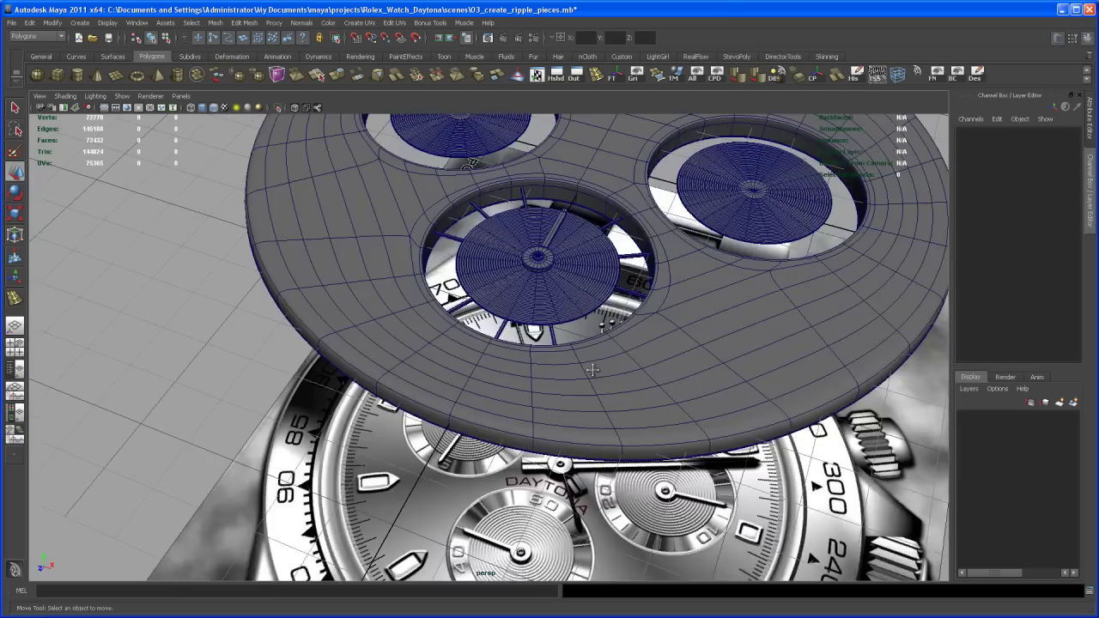
alt+right_drag(589, 369, 556, 332)
alt+drag(550, 437, 583, 366)
alt+right_drag(585, 367, 562, 343)
alt+drag(570, 326, 571, 354)
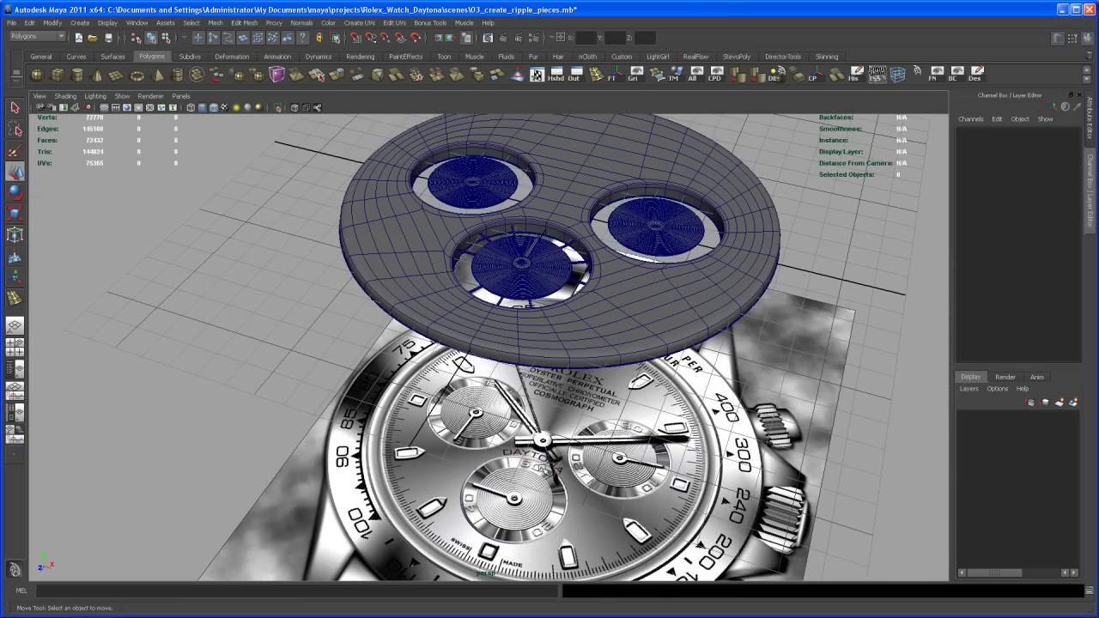
alt+drag(529, 498, 539, 455)
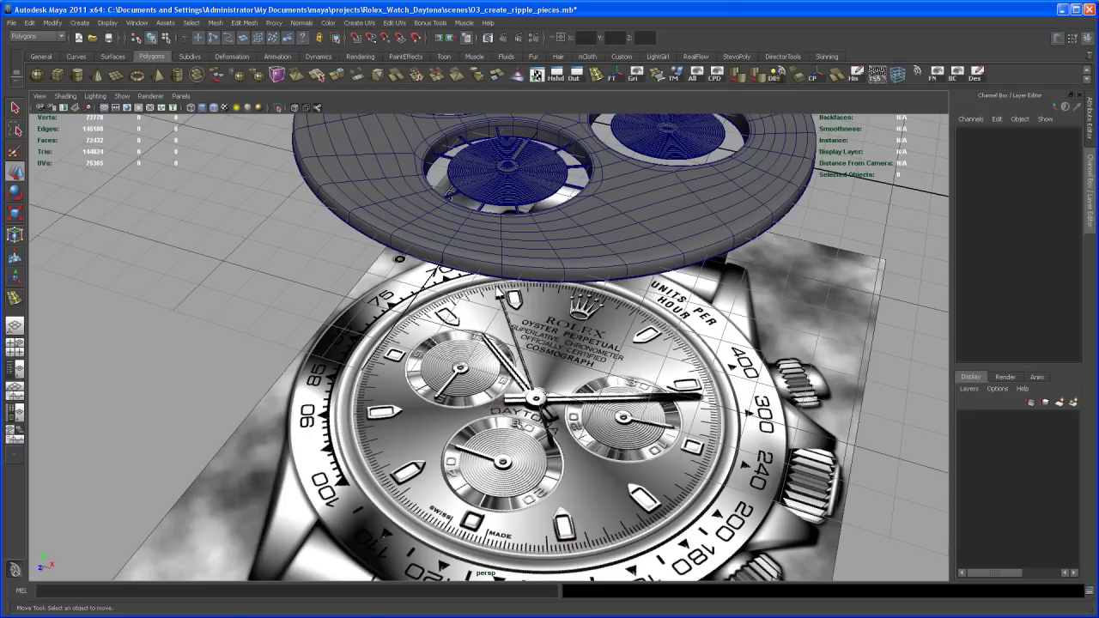
alt+middle_drag(539, 429, 541, 498)
alt+drag(541, 498, 541, 451)
alt+right_drag(540, 446, 538, 398)
alt+middle_drag(538, 398, 533, 378)
alt+drag(533, 382, 541, 412)
alt+right_drag(541, 412, 559, 449)
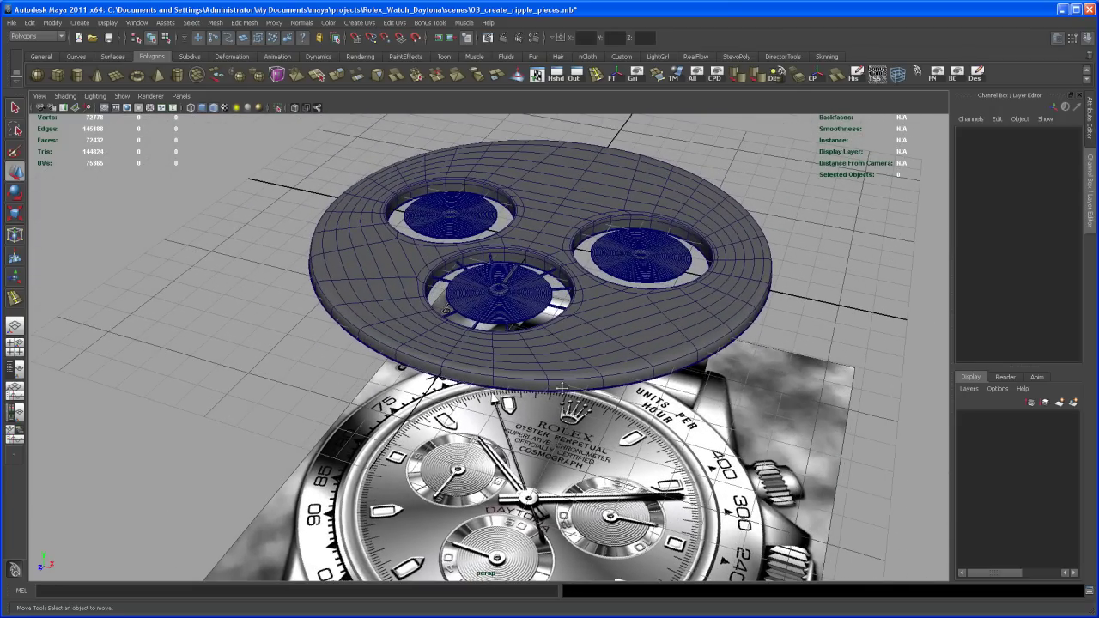
alt+middle_drag(562, 388, 579, 423)
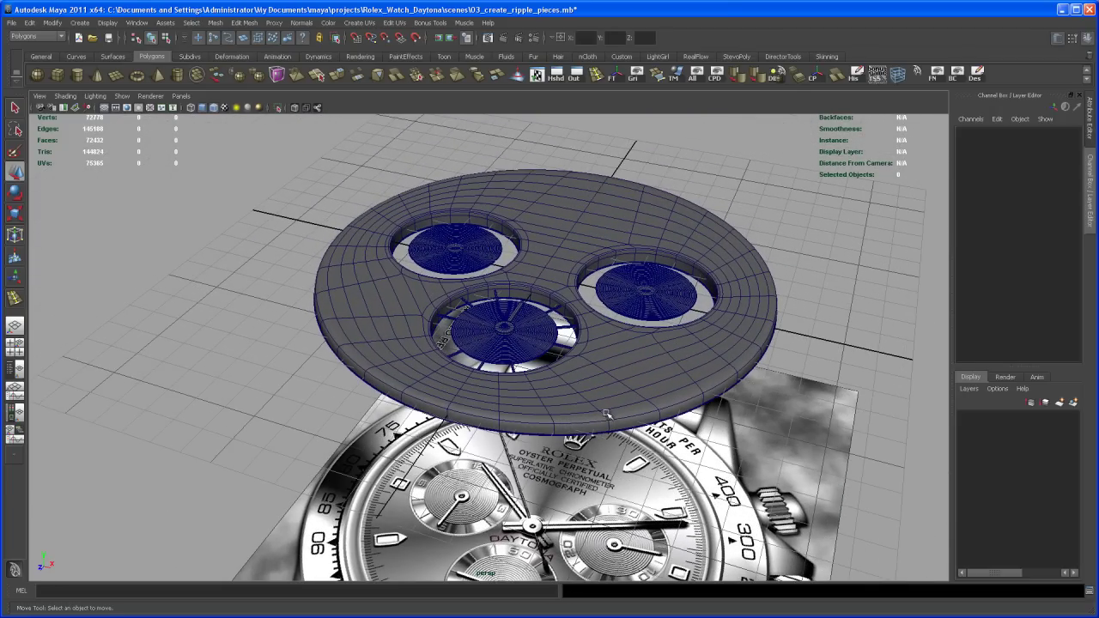